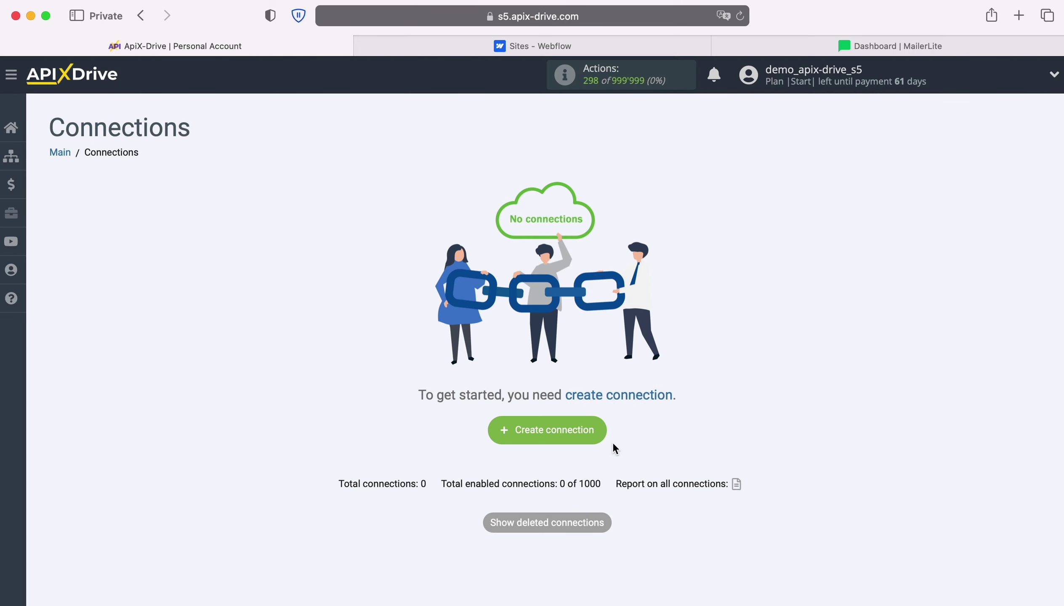
Start a new connection and choose Webflow as the data source system.
{"action": "left_click", "coordinate": [602, 436]}
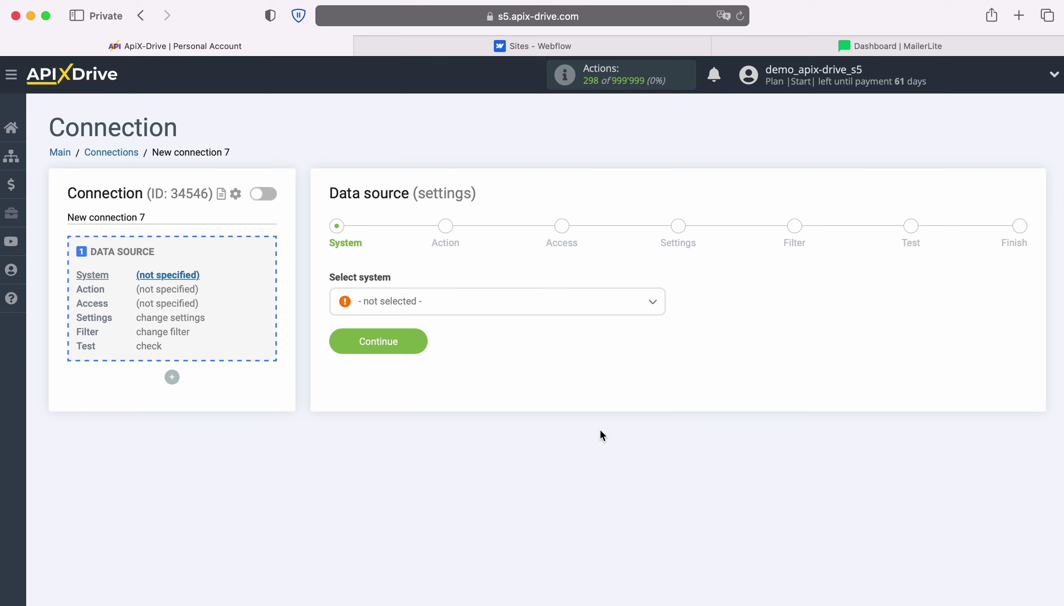
{"action": "left_click", "coordinate": [523, 311]}
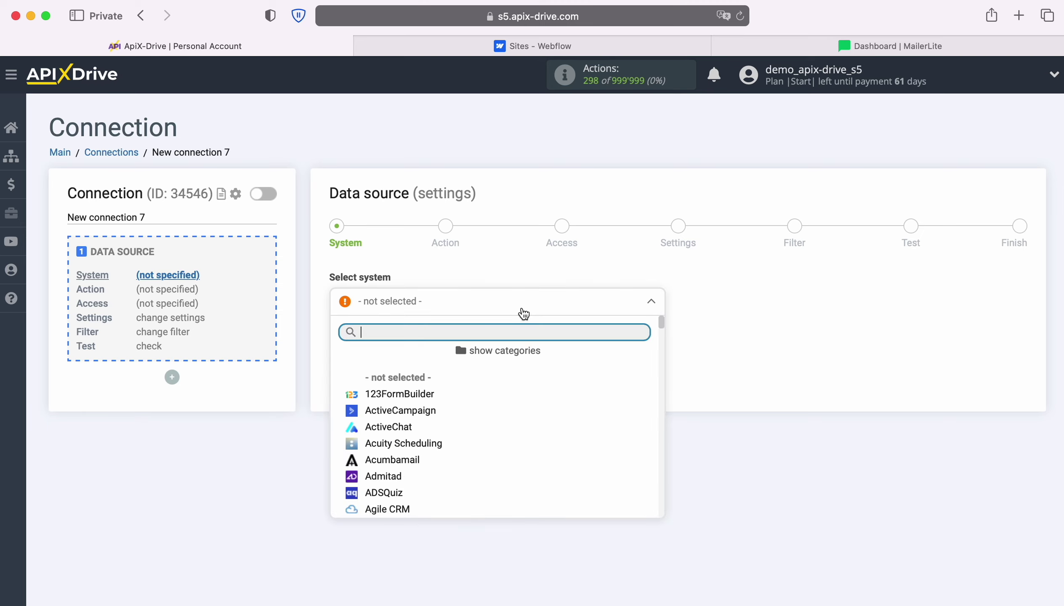
{"action": "scroll", "coordinate": [583, 441], "scroll_direction": "down", "scroll_amount": 10}
{"action": "scroll", "coordinate": [585, 442], "scroll_direction": "down", "scroll_amount": 15}
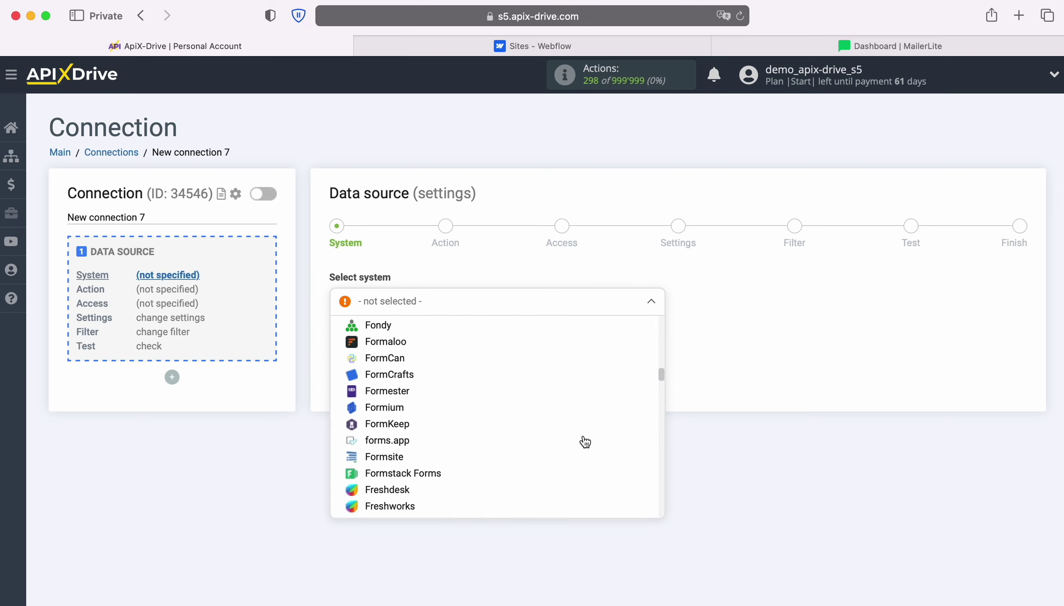
{"action": "scroll", "coordinate": [585, 441], "scroll_direction": "down", "scroll_amount": 15}
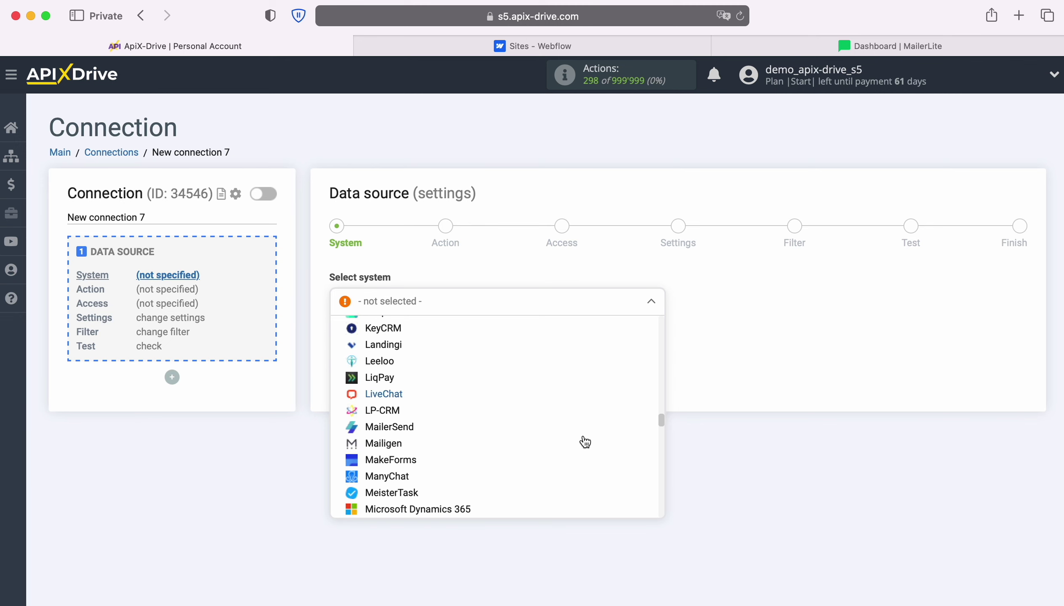
{"action": "scroll", "coordinate": [584, 441], "scroll_direction": "down", "scroll_amount": 15}
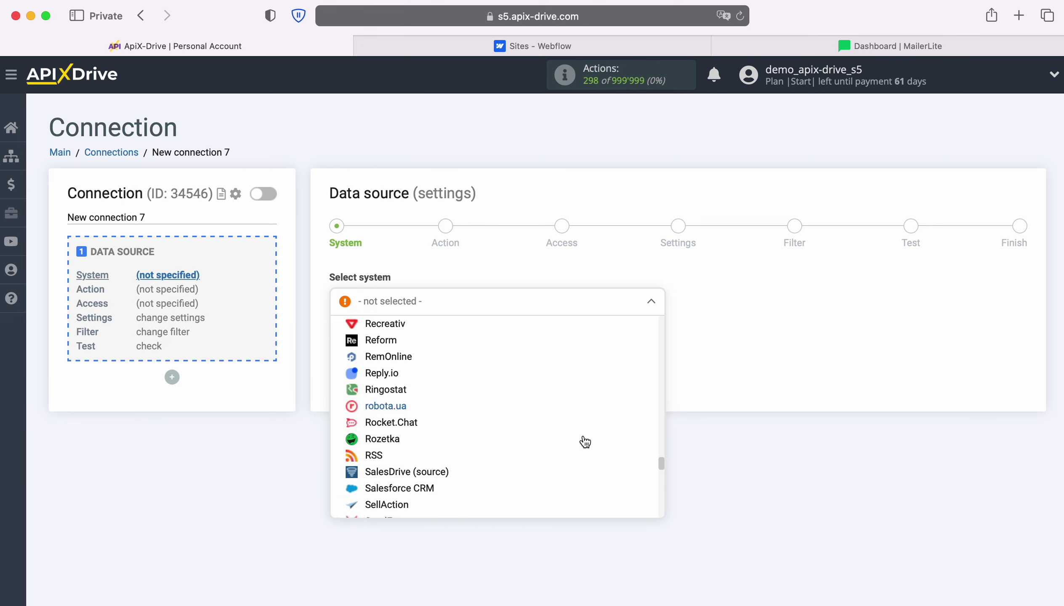
{"action": "scroll", "coordinate": [585, 442], "scroll_direction": "down", "scroll_amount": 5}
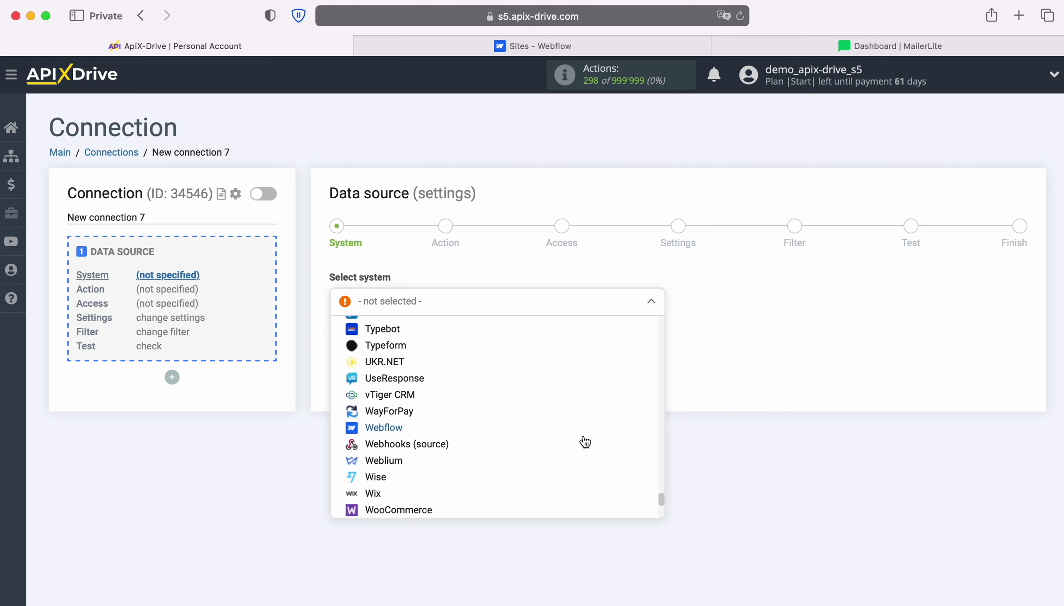
{"action": "left_click", "coordinate": [387, 418]}
{"action": "left_click", "coordinate": [418, 341]}
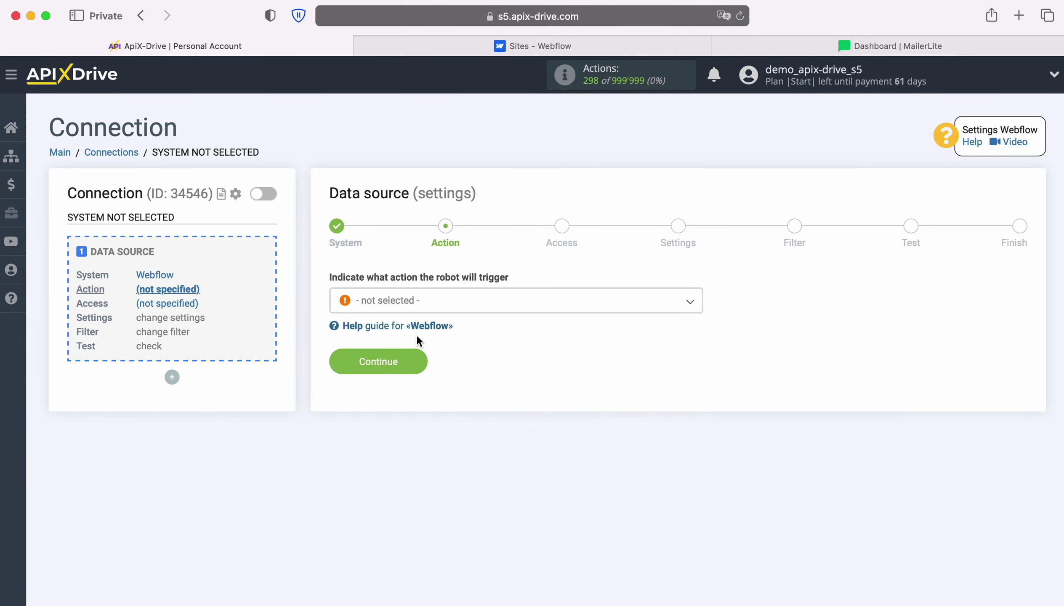
Set the Webflow source action to Get form DATA (new).
{"action": "left_click", "coordinate": [524, 308]}
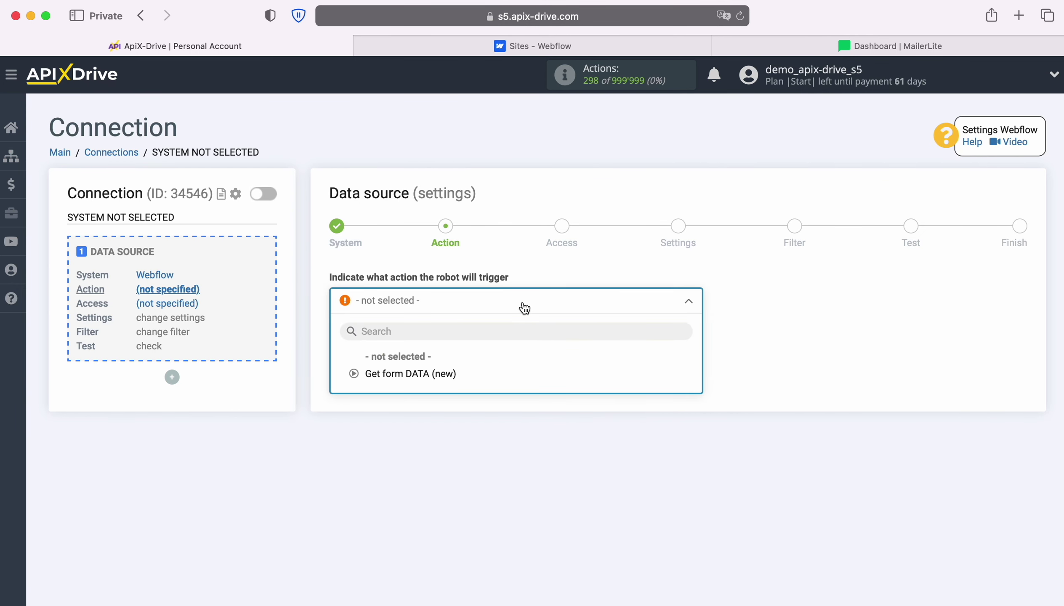
{"action": "left_click", "coordinate": [441, 376]}
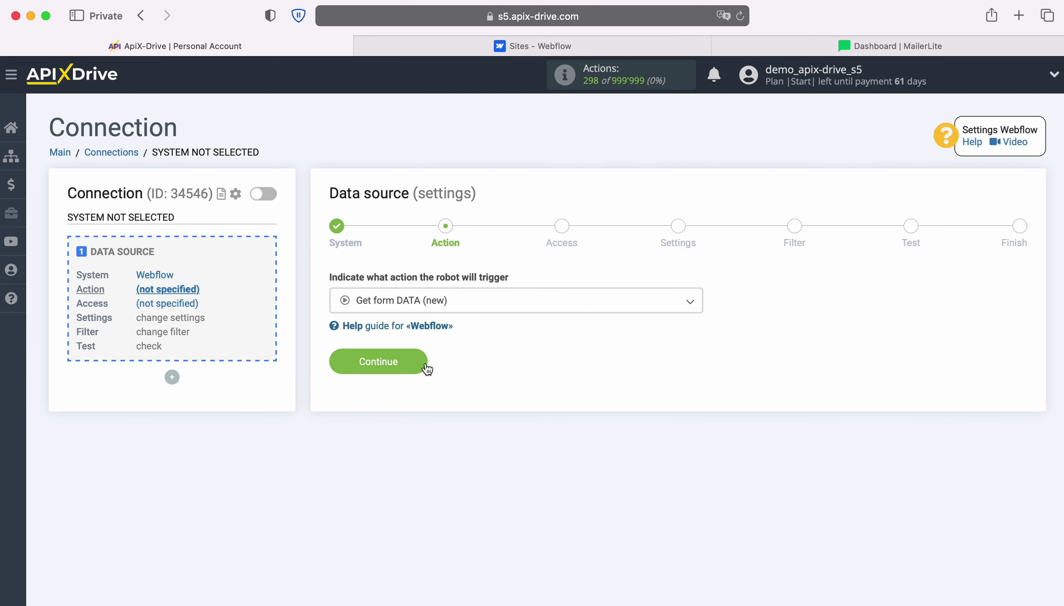
{"action": "left_click", "coordinate": [419, 362]}
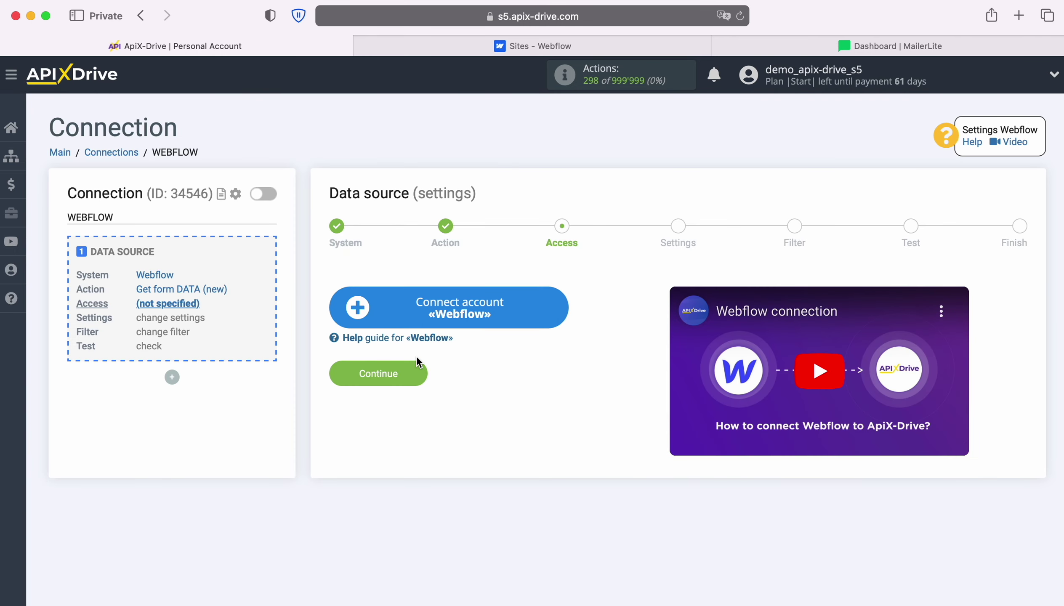
Sign in to Webflow with the account email and password, then authorize ApiX-Drive for the workspace.
{"action": "left_click", "coordinate": [560, 300]}
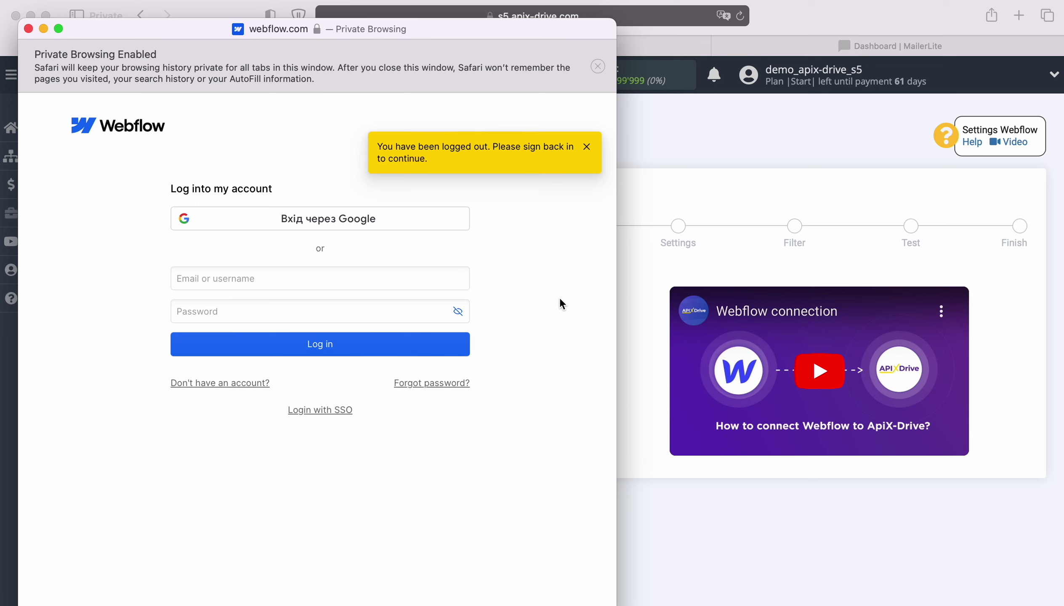
{"action": "right_click", "coordinate": [324, 278]}
{"action": "left_click", "coordinate": [350, 321]}
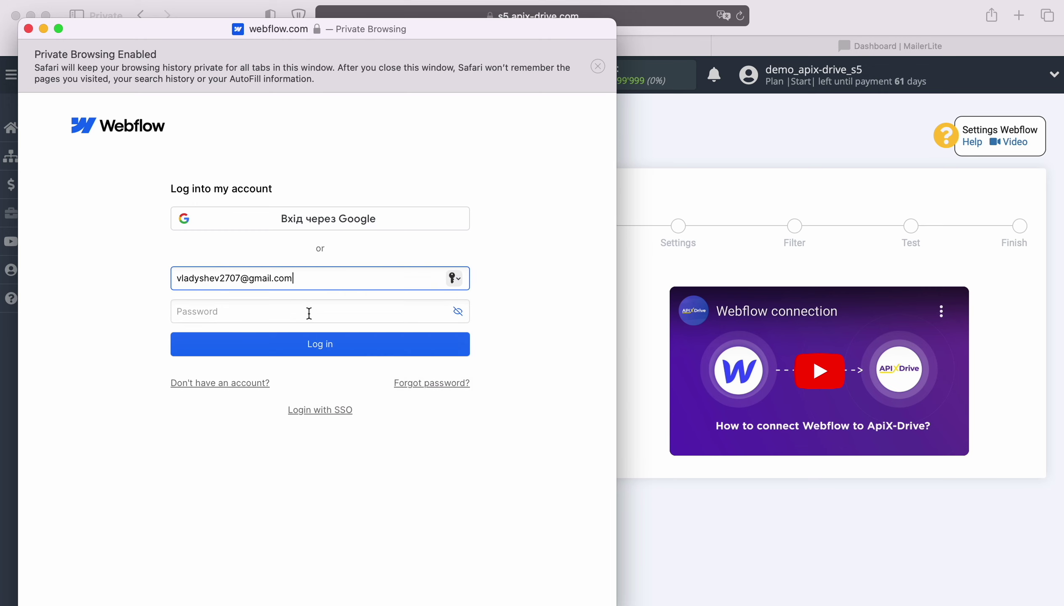
{"action": "left_click", "coordinate": [309, 311]}
{"action": "type", "text": "•••••••••••"}
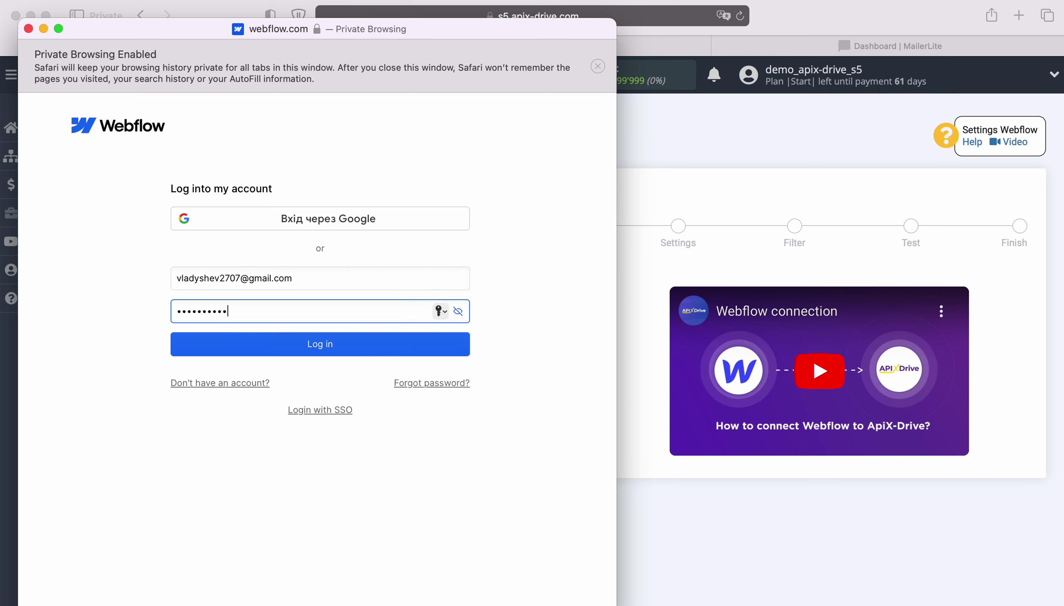
{"action": "left_click", "coordinate": [316, 346]}
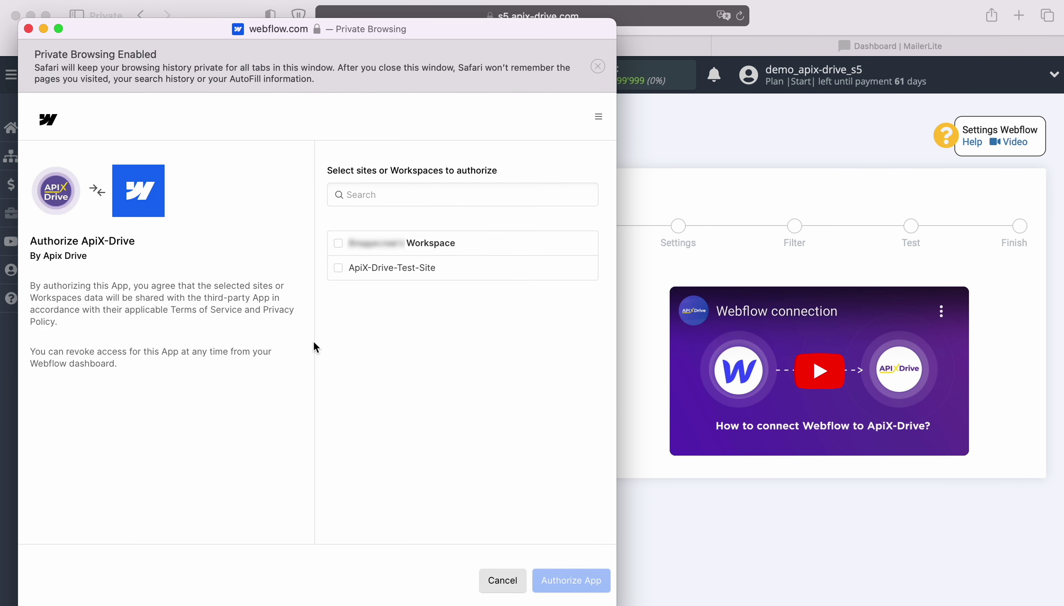
{"action": "left_click", "coordinate": [337, 249]}
{"action": "left_click", "coordinate": [558, 582]}
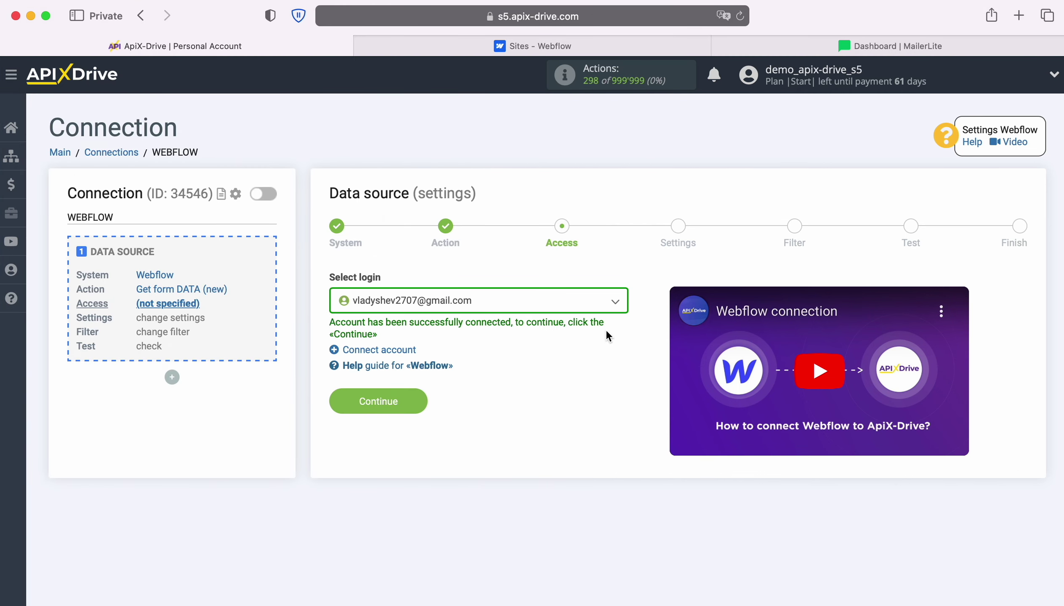
Select the connected Webflow account as the source login.
{"action": "left_click", "coordinate": [610, 309]}
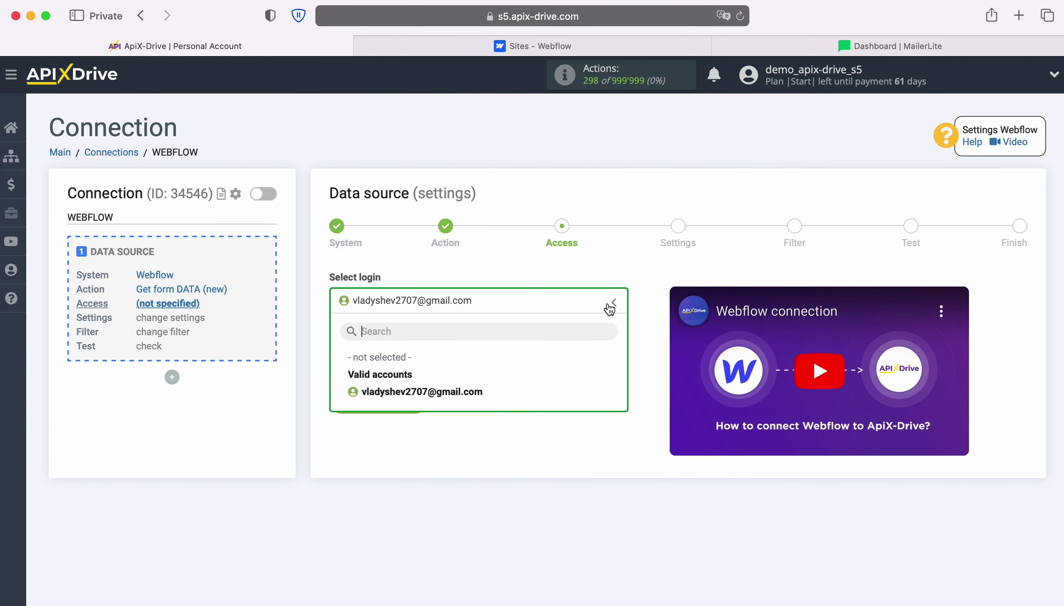
{"action": "left_click", "coordinate": [467, 392]}
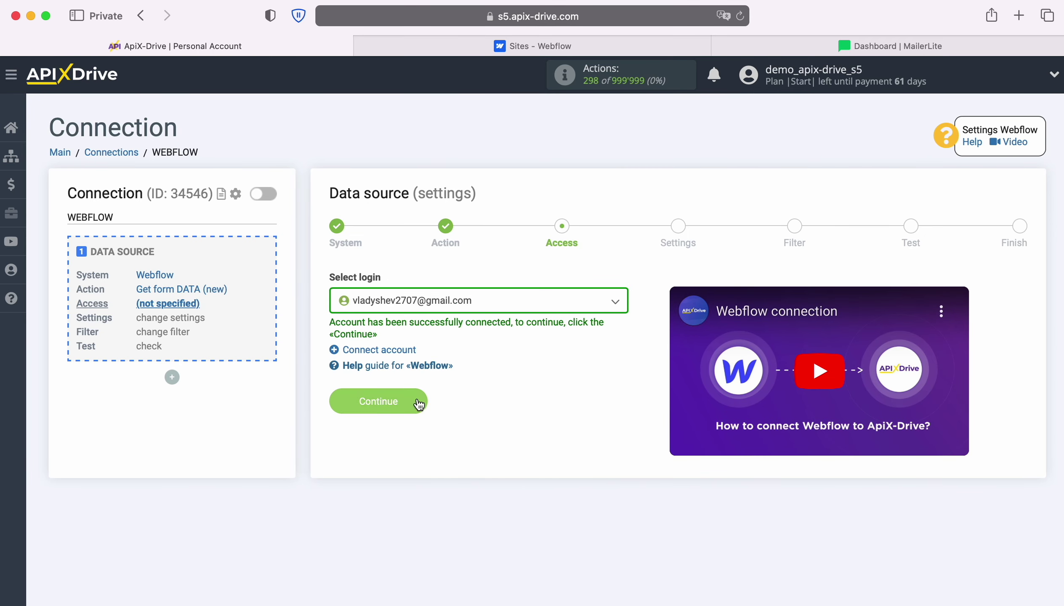
{"action": "left_click", "coordinate": [416, 398]}
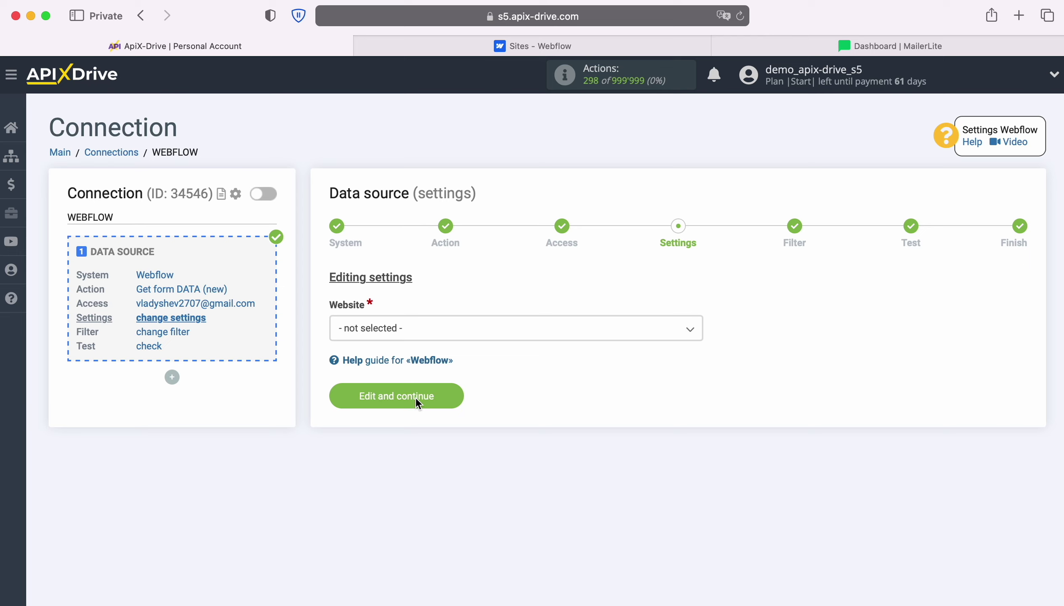
Set the website to ApiX-Drive-Test-Site with no filter, then go to the Webflow sites dashboard.
{"action": "left_click", "coordinate": [445, 328]}
{"action": "left_click", "coordinate": [422, 402]}
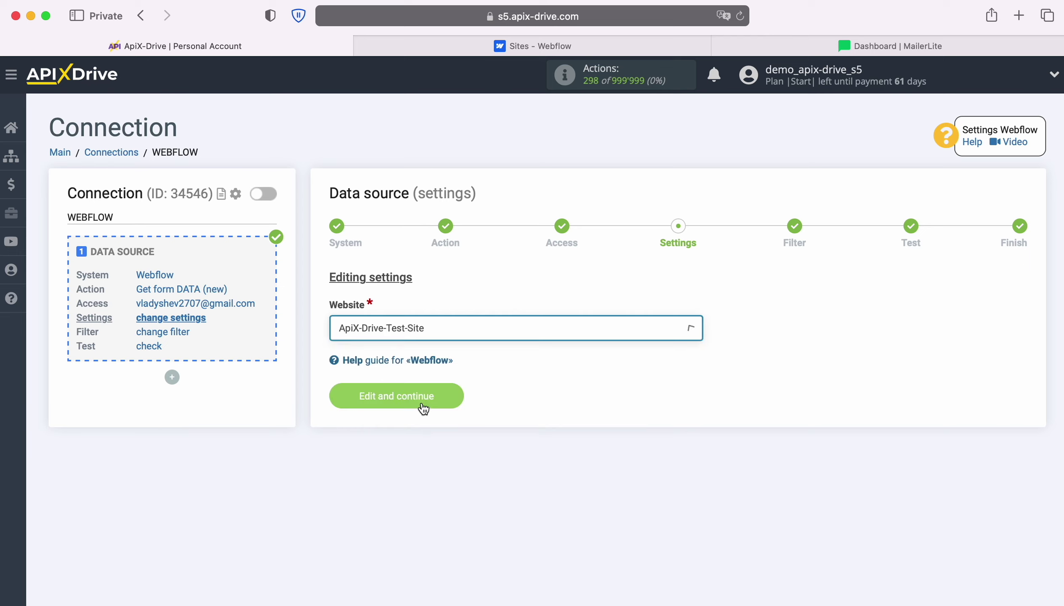
{"action": "left_click", "coordinate": [448, 397]}
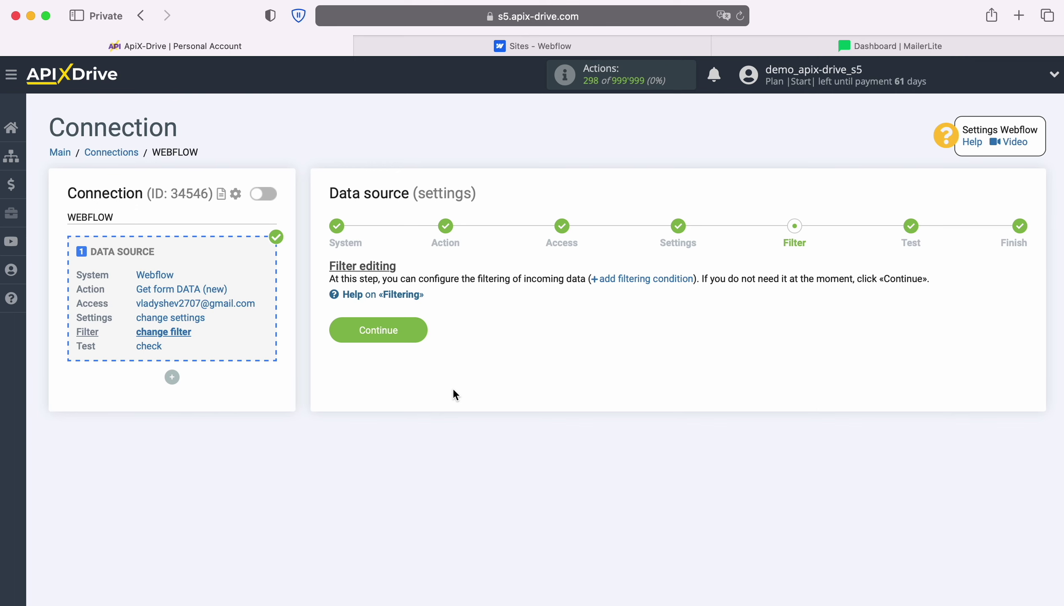
{"action": "left_click", "coordinate": [420, 325]}
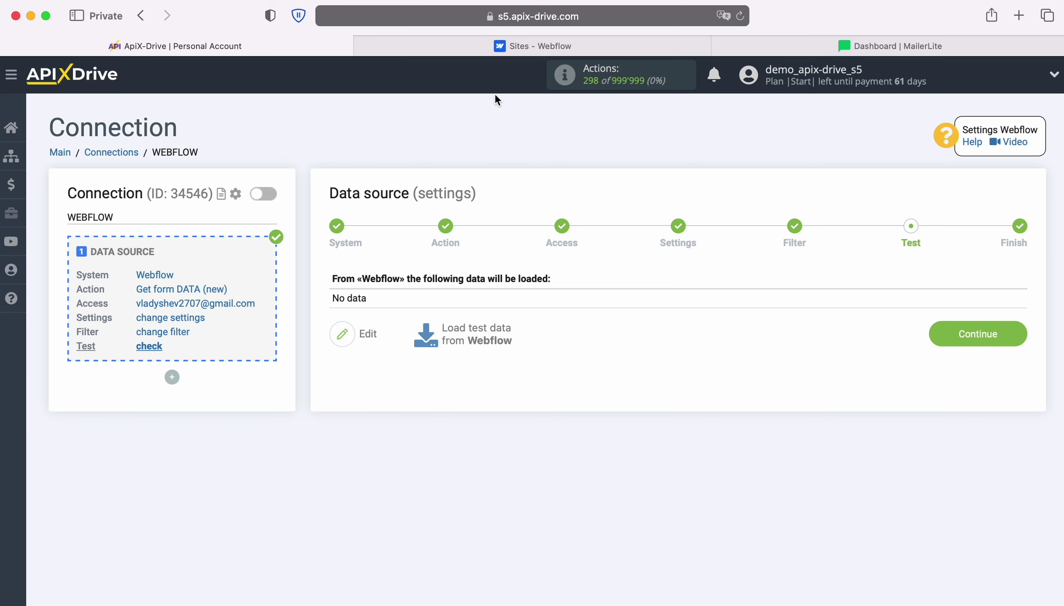
{"action": "left_click", "coordinate": [502, 49]}
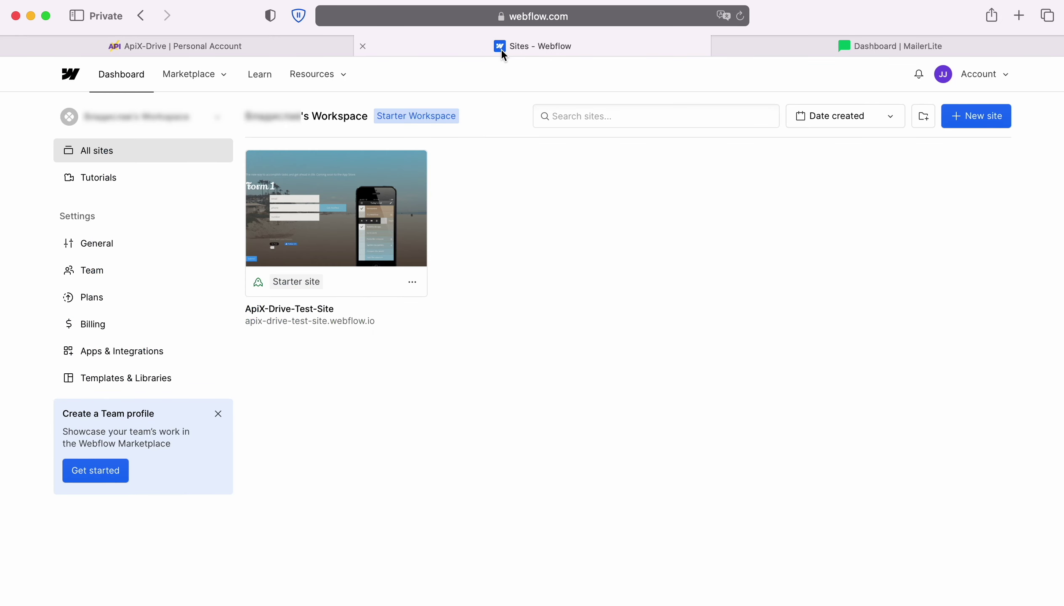
Submit Form 1 on the live test site with a test name, email and phone number.
{"action": "left_click", "coordinate": [332, 322]}
{"action": "left_click", "coordinate": [304, 311]}
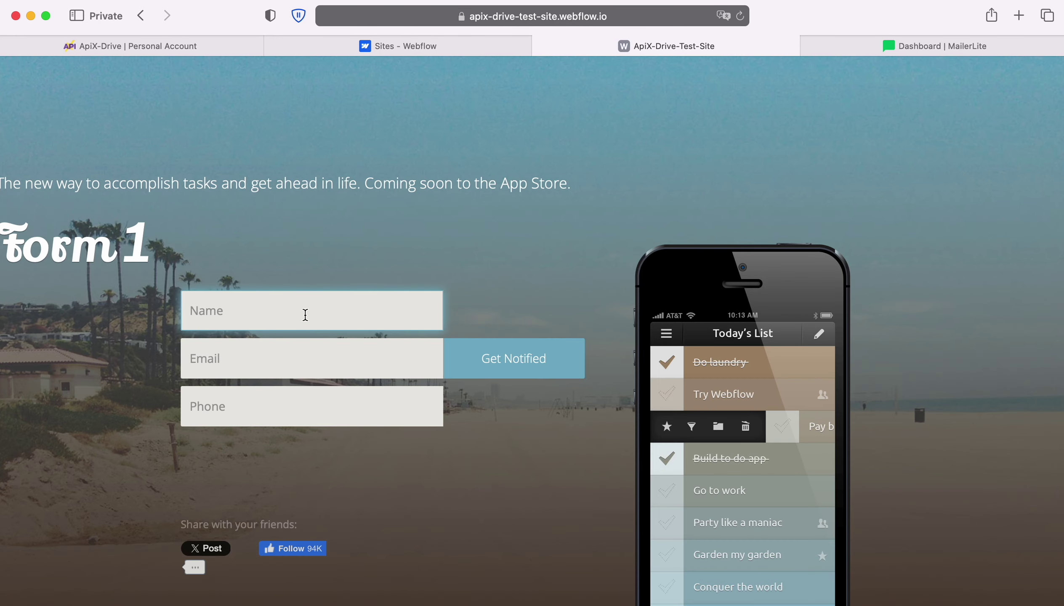
{"action": "key", "text": "Tab"}
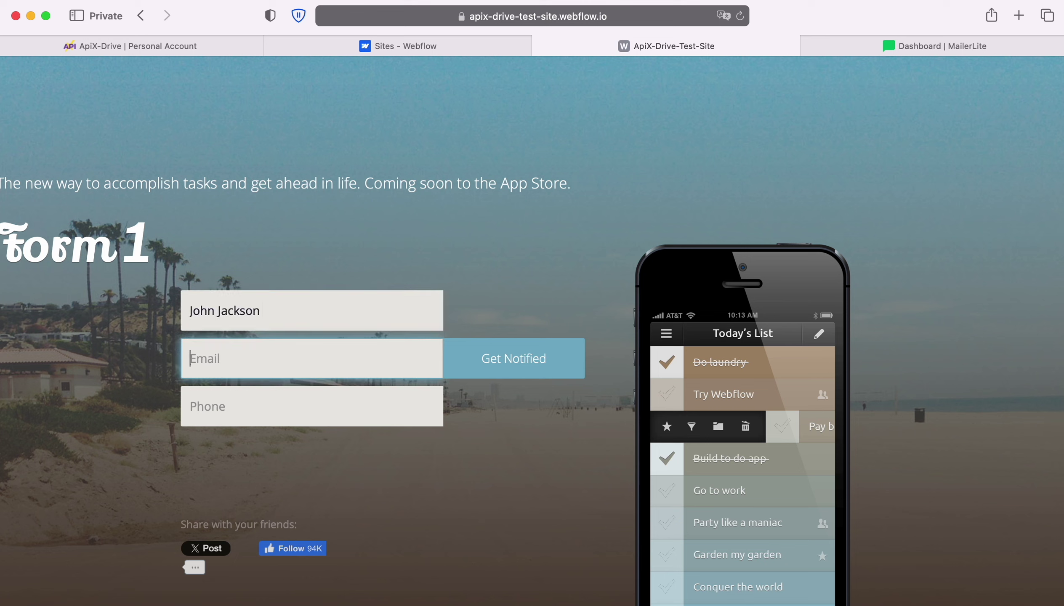
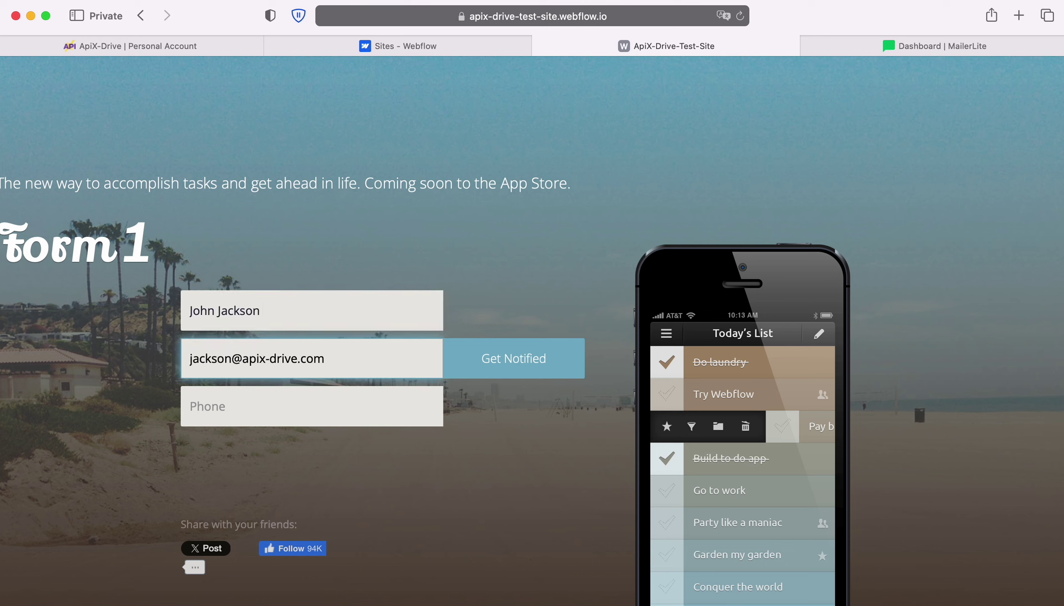
{"action": "key", "text": "Tab"}
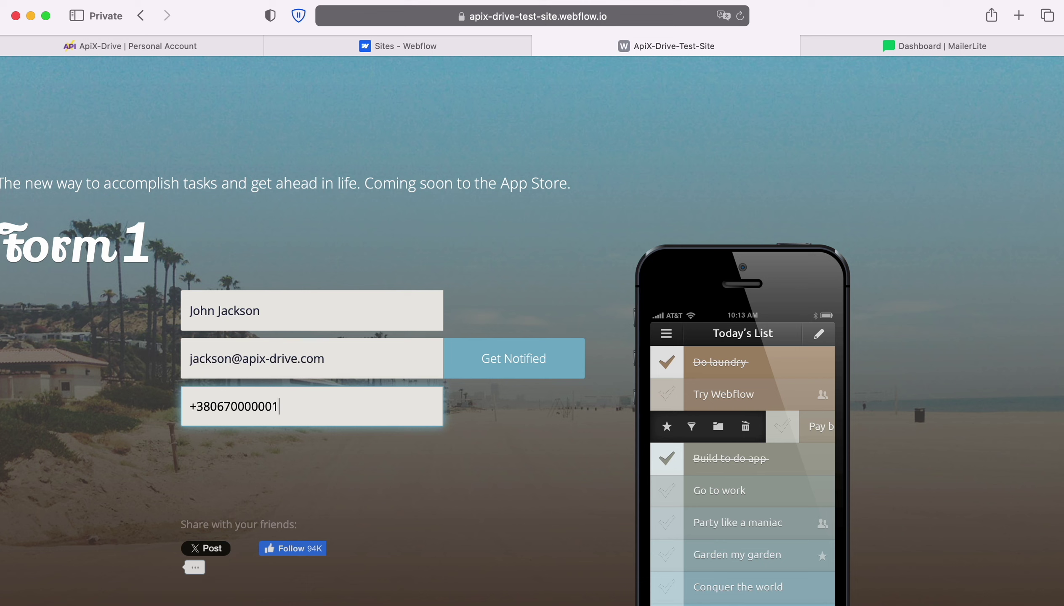
{"action": "left_click", "coordinate": [486, 361]}
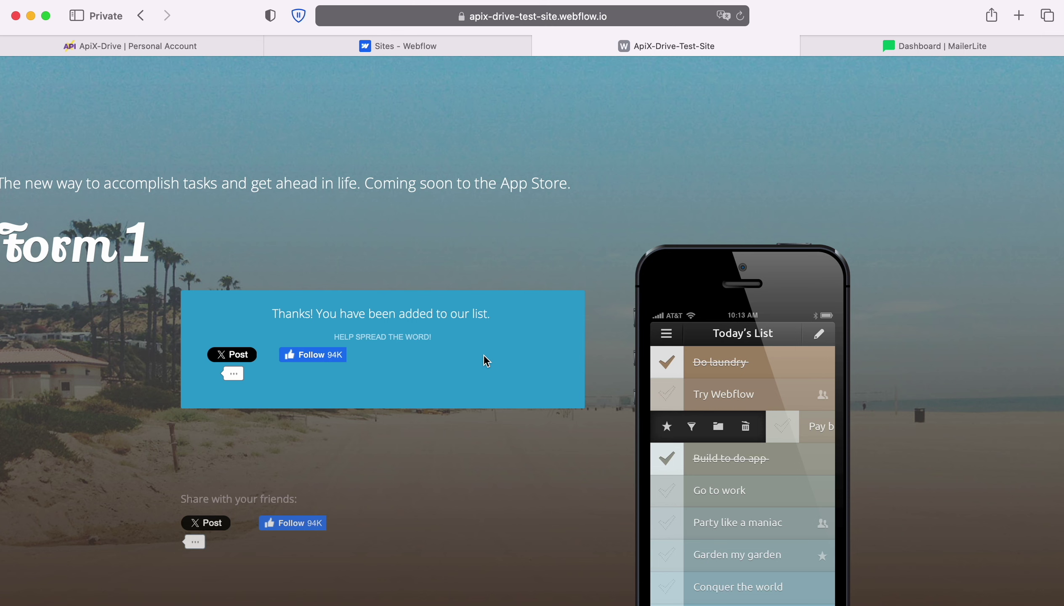
{"action": "left_click", "coordinate": [130, 44]}
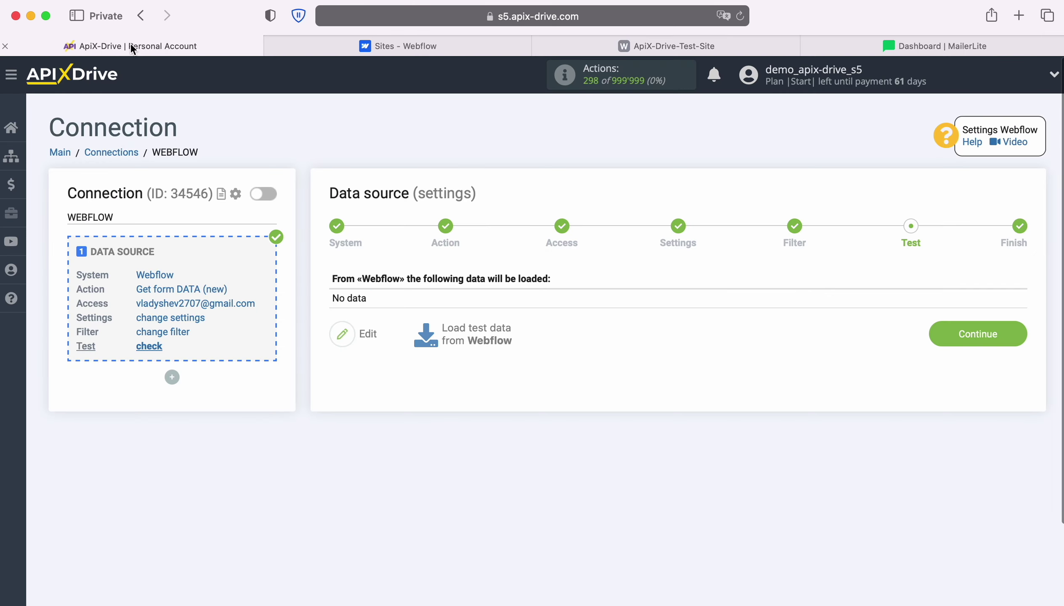
Load the Webflow test submission, finish the source setup, and begin the data destination.
{"action": "left_click", "coordinate": [477, 335]}
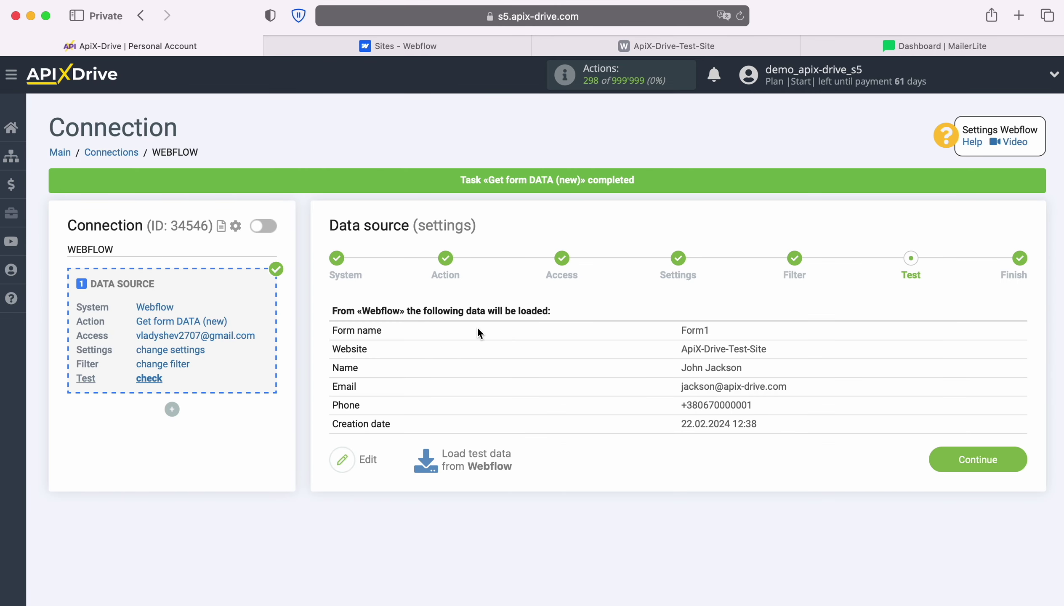
{"action": "left_click", "coordinate": [1019, 454]}
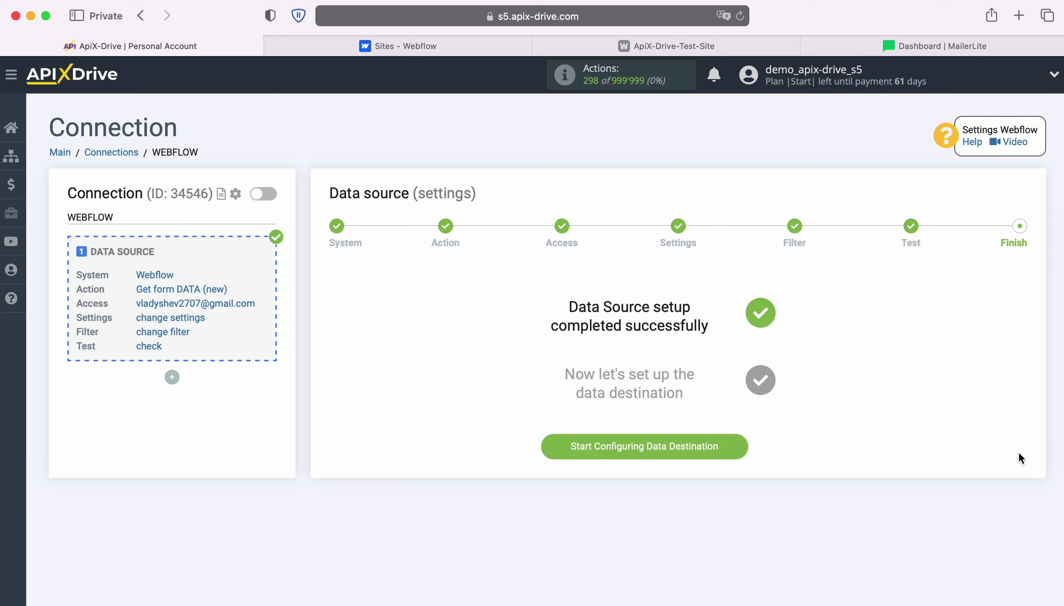
{"action": "left_click", "coordinate": [741, 447]}
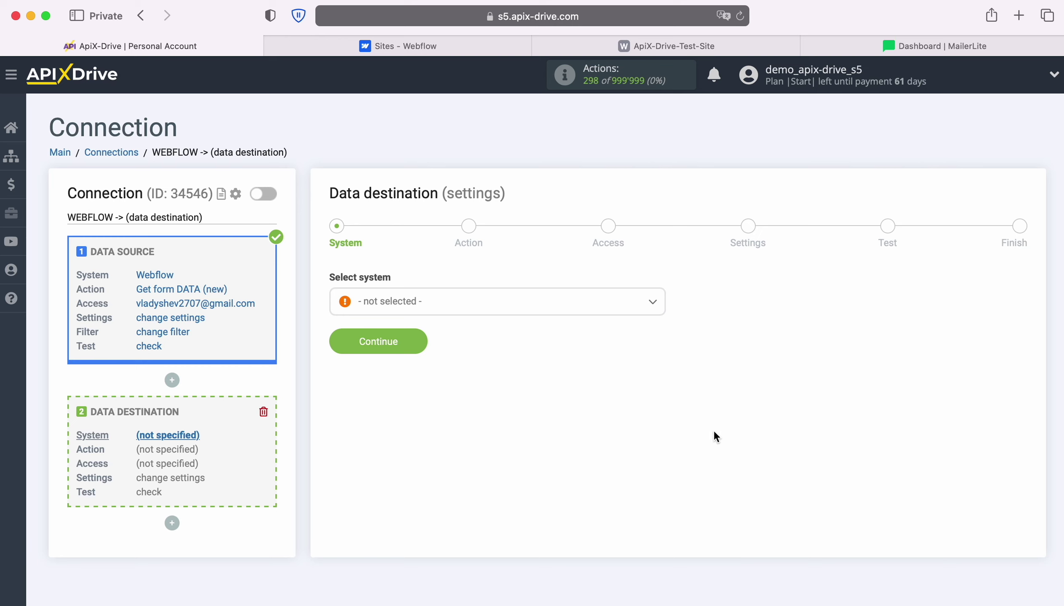
Choose MailerLite as the destination system.
{"action": "left_click", "coordinate": [577, 302]}
{"action": "scroll", "coordinate": [573, 409], "scroll_direction": "down", "scroll_amount": 10}
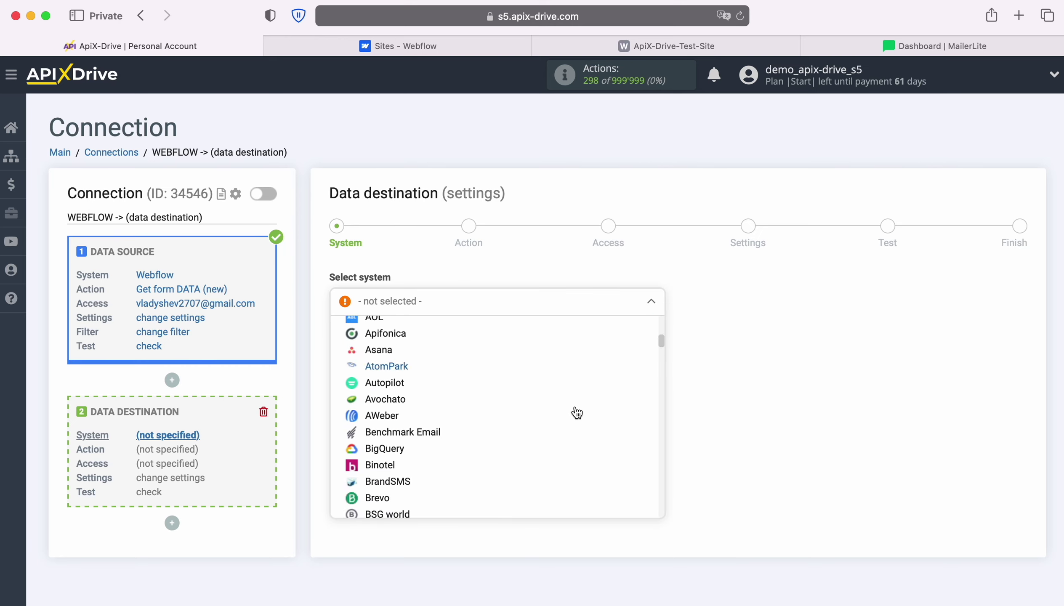
{"action": "scroll", "coordinate": [577, 413], "scroll_direction": "down", "scroll_amount": 15}
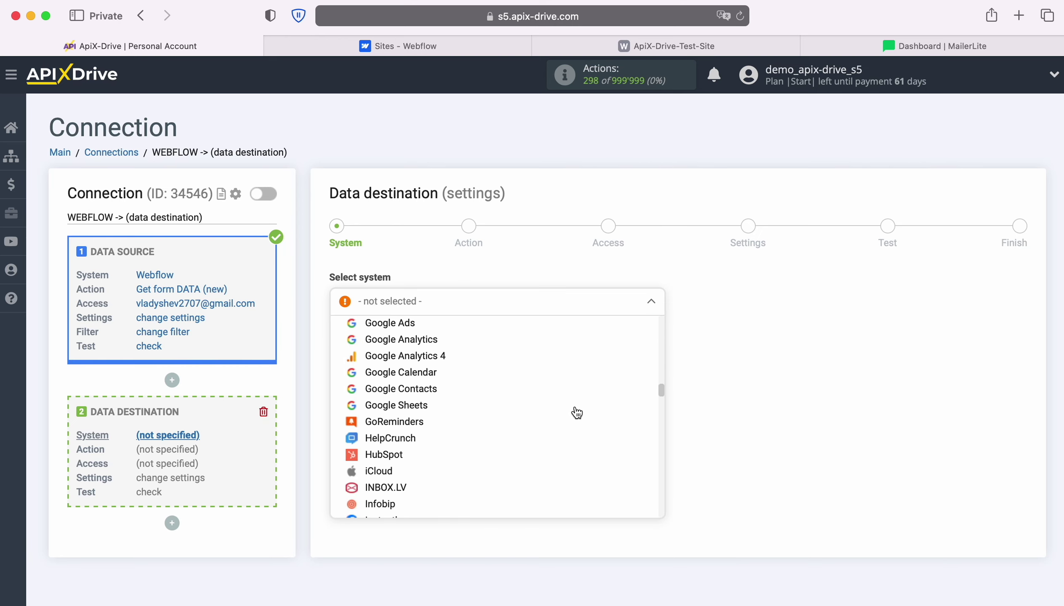
{"action": "scroll", "coordinate": [574, 411], "scroll_direction": "down", "scroll_amount": 15}
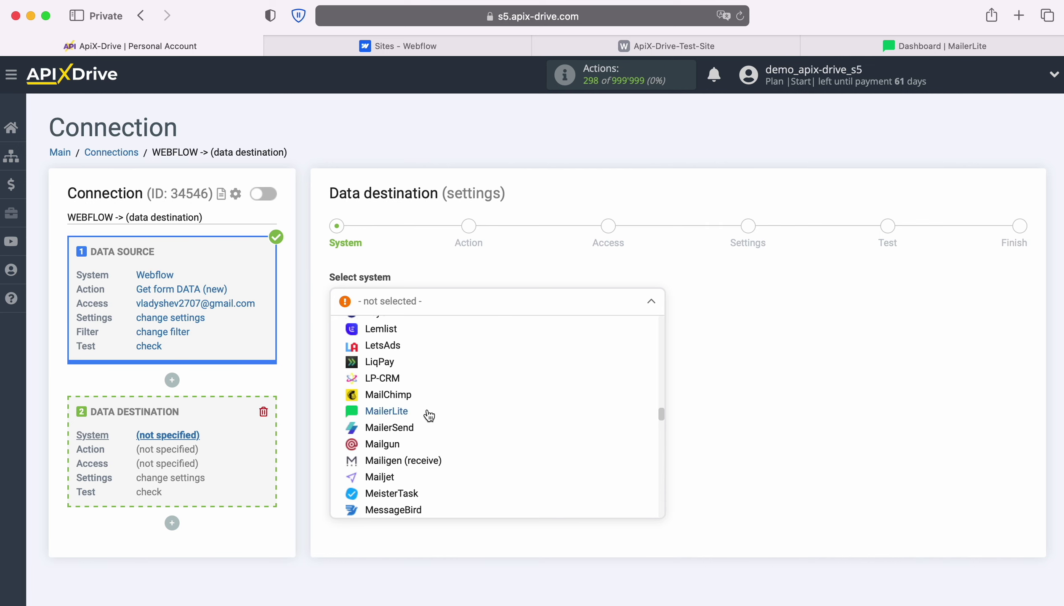
{"action": "left_click", "coordinate": [422, 413]}
{"action": "left_click", "coordinate": [416, 341]}
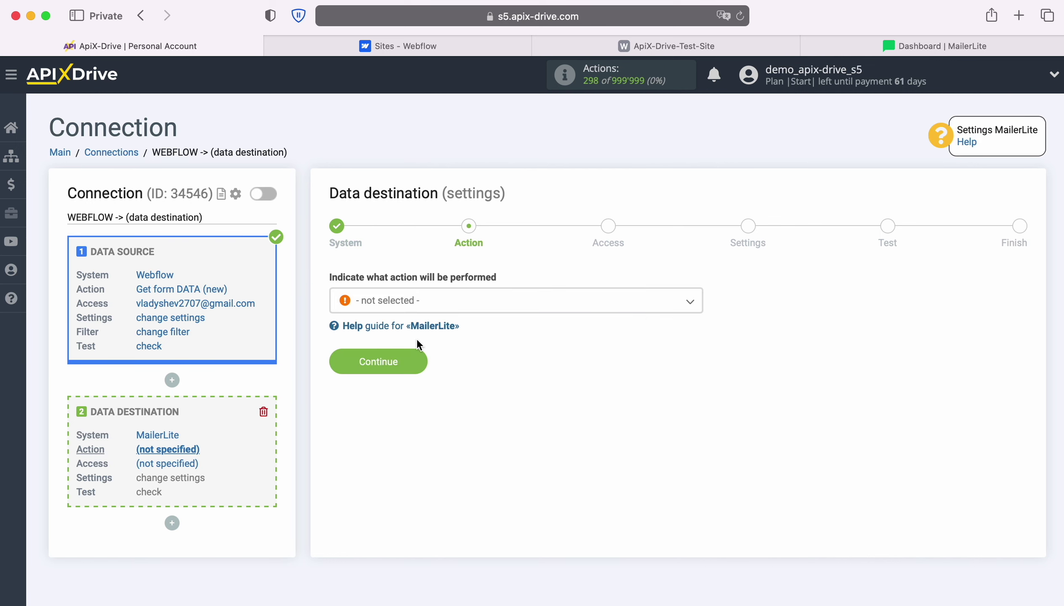
Set the destination action to Add SUBSCRIBER and start connecting a MailerLite account.
{"action": "left_click", "coordinate": [509, 307]}
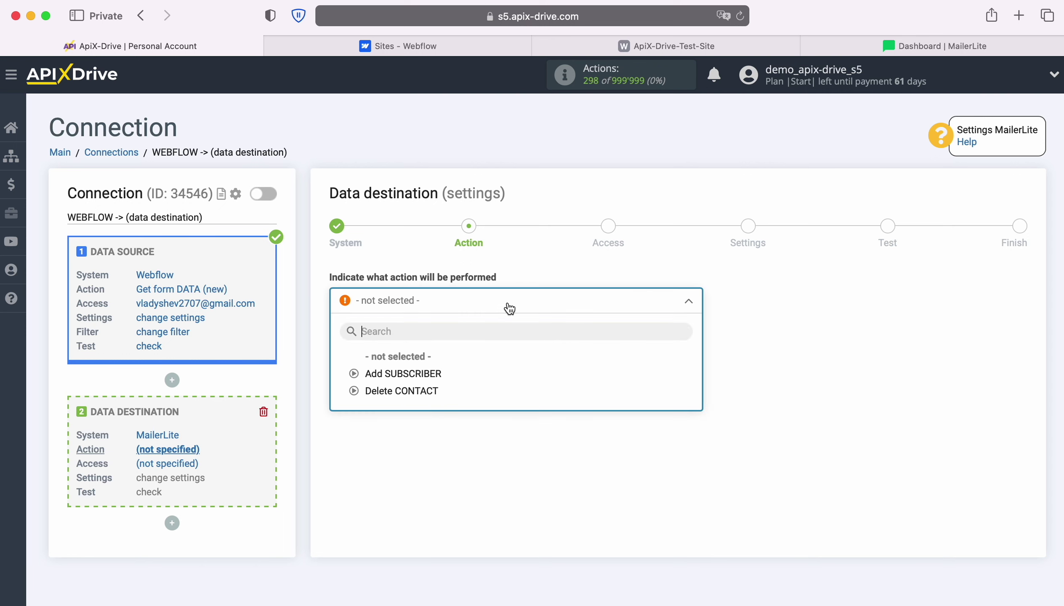
{"action": "left_click", "coordinate": [436, 374]}
{"action": "left_click", "coordinate": [422, 364]}
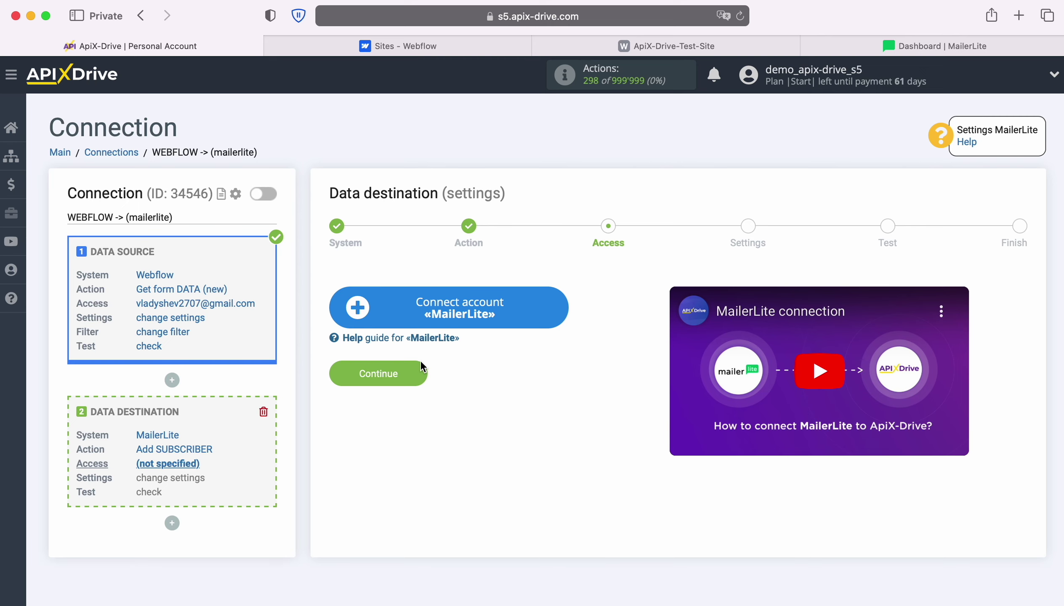
{"action": "left_click", "coordinate": [560, 310]}
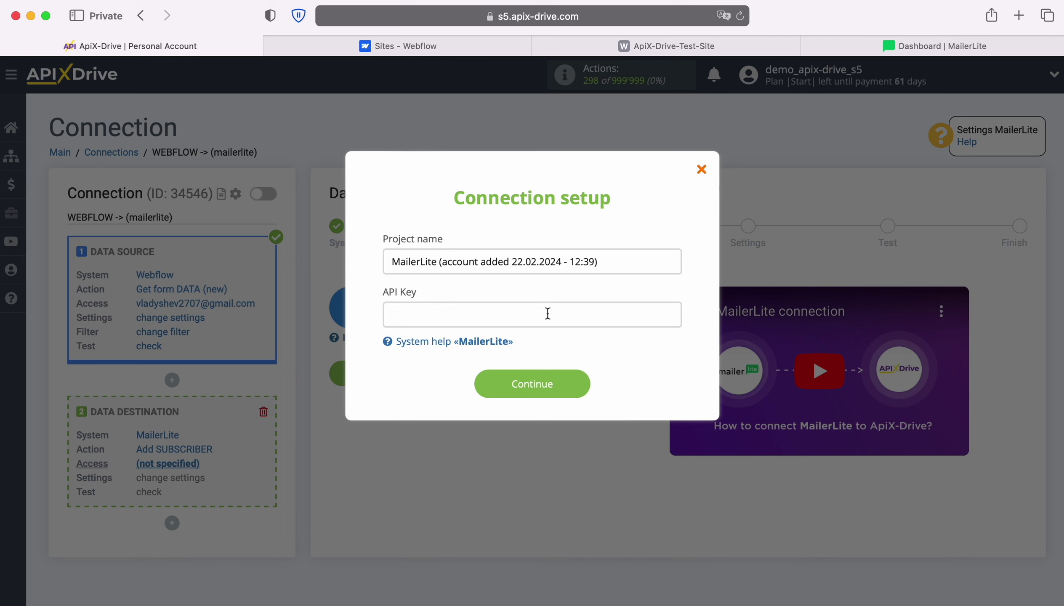
Switch to the MailerLite dashboard tab, leaving the API key prompt open.
{"action": "left_click", "coordinate": [886, 47]}
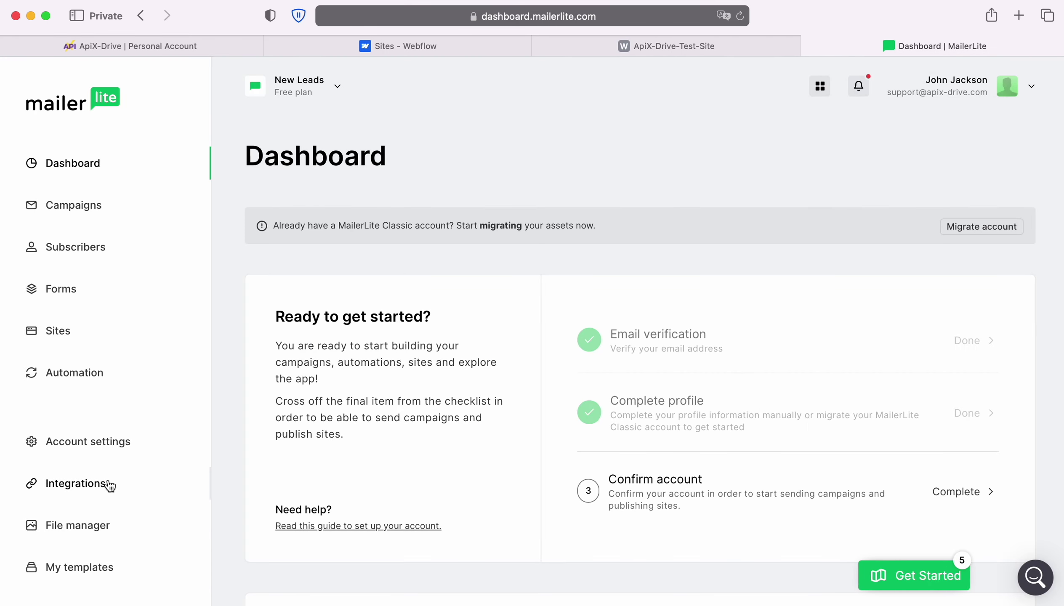
Generate a new MailerLite API token named 'ApiX-Drive', accepting the terms.
{"action": "left_click", "coordinate": [108, 484]}
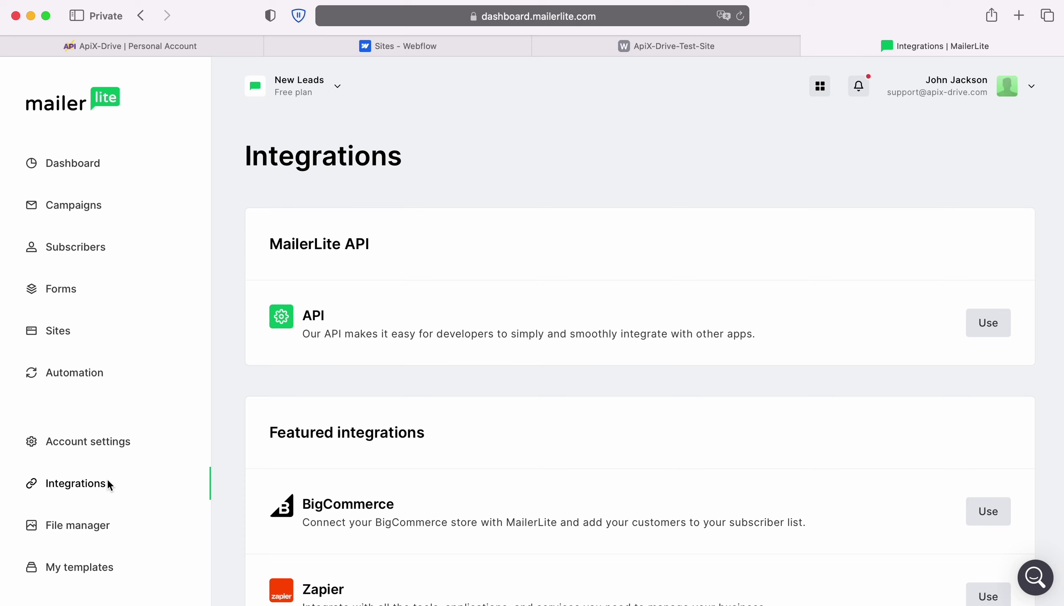
{"action": "left_click", "coordinate": [997, 333]}
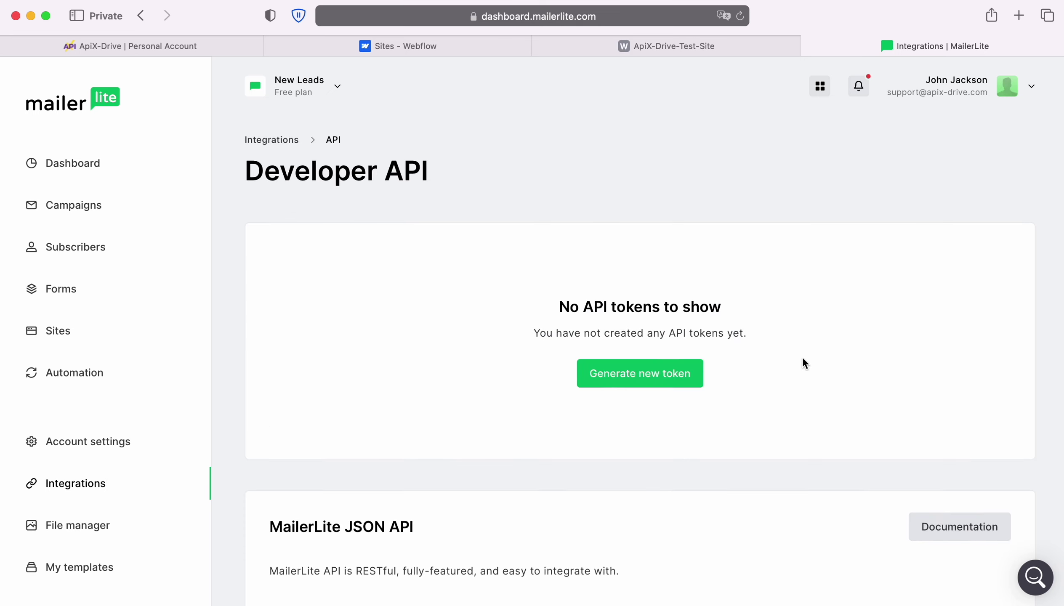
{"action": "left_click", "coordinate": [695, 371]}
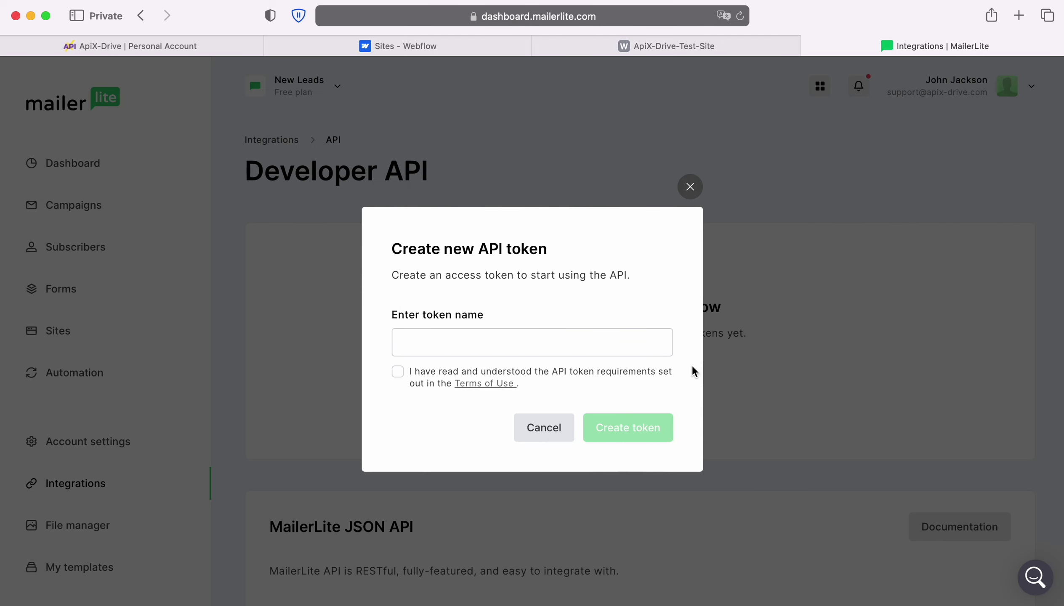
{"action": "left_click", "coordinate": [535, 345]}
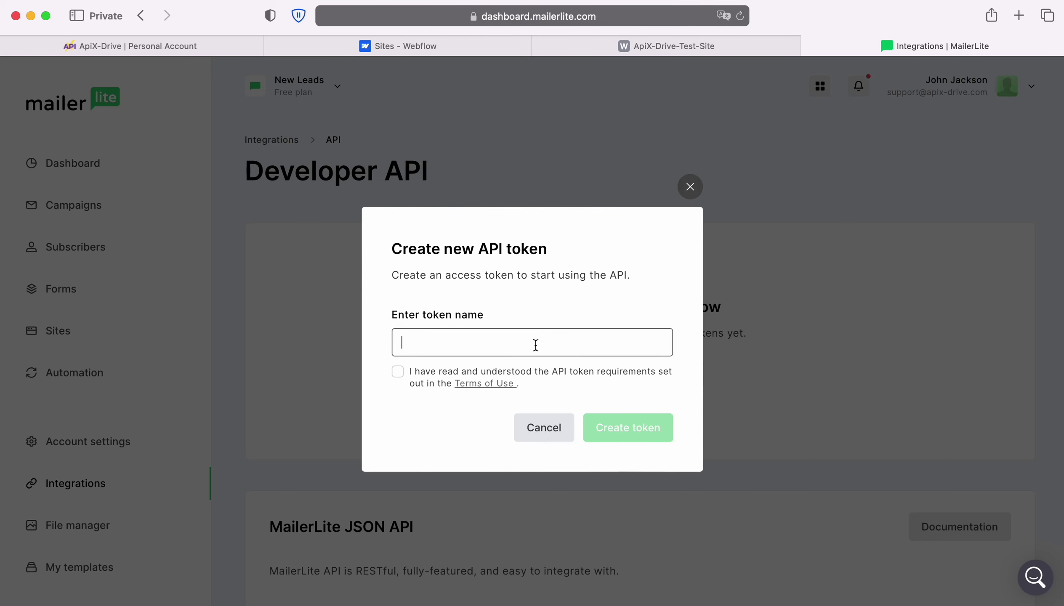
{"action": "type", "text": "ApiX-Drive"}
{"action": "left_click", "coordinate": [398, 372]}
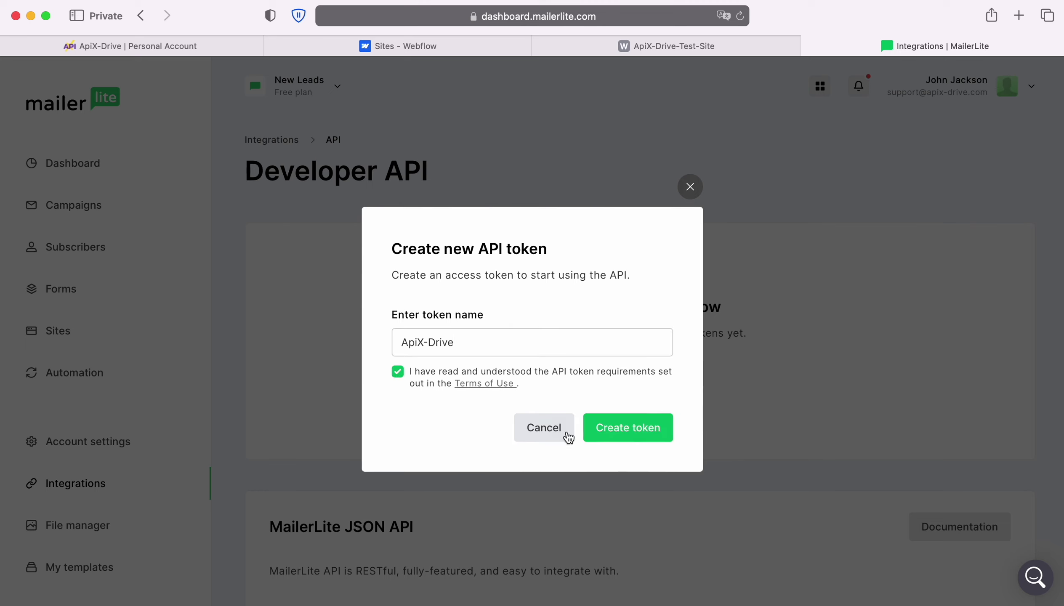
{"action": "left_click", "coordinate": [618, 439]}
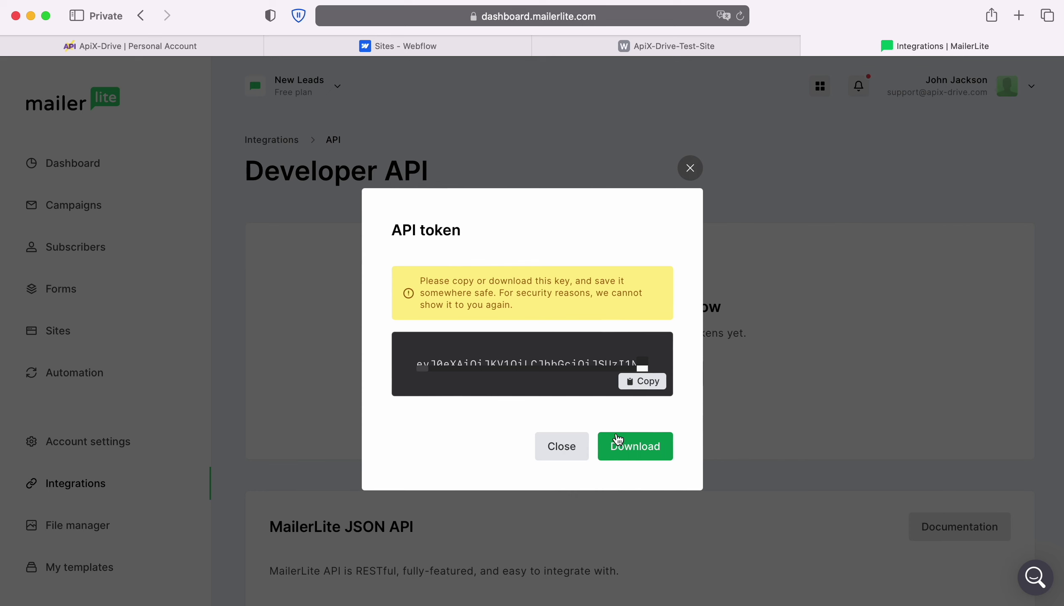
Copy the new token and bring up paste options in ApiX-Drive's API Key field.
{"action": "left_click", "coordinate": [635, 385]}
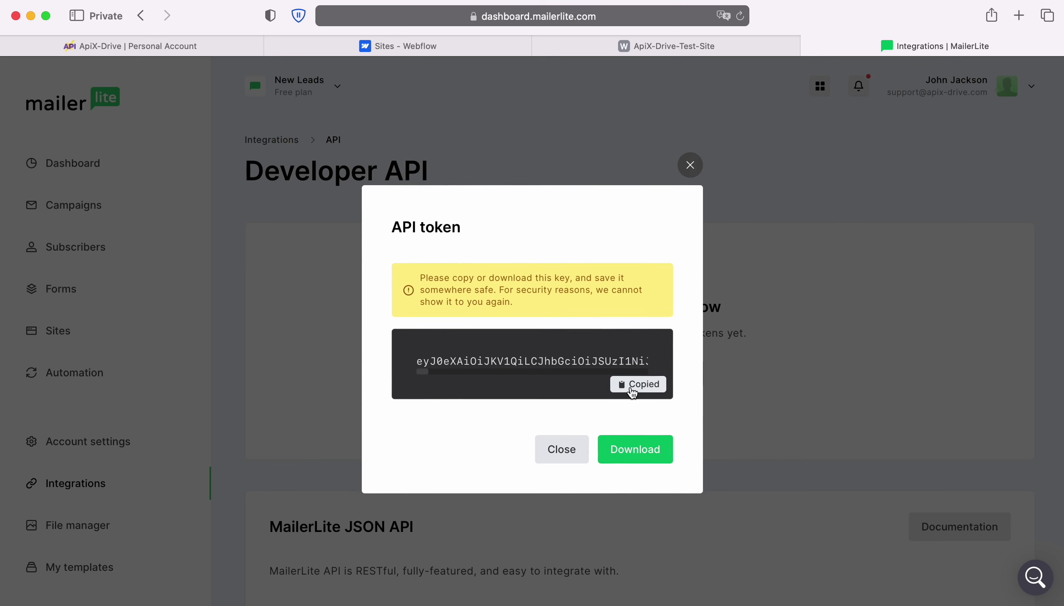
{"action": "left_click", "coordinate": [118, 45]}
{"action": "right_click", "coordinate": [400, 318]}
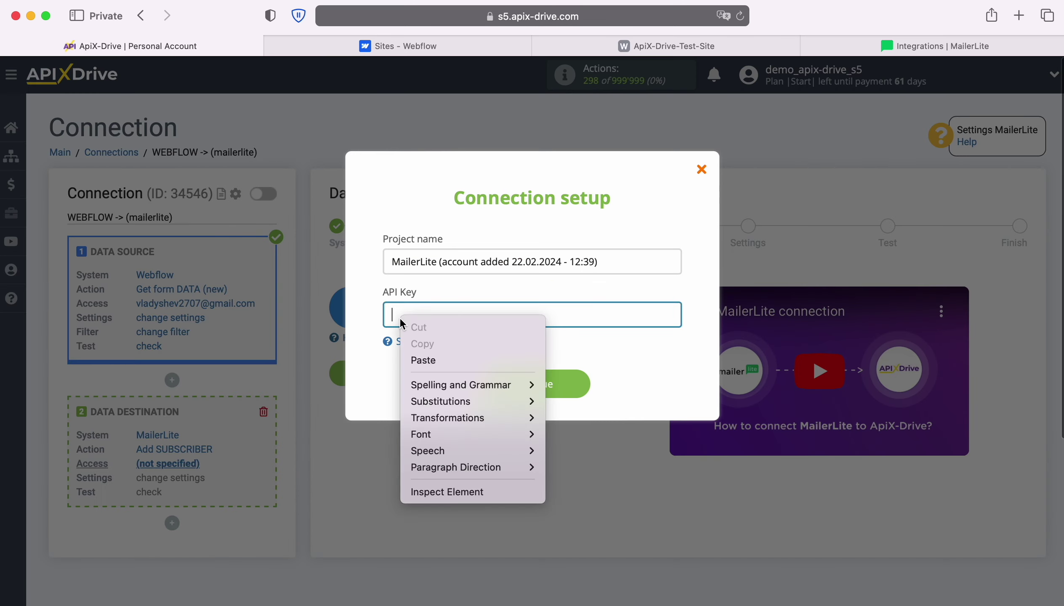
Paste the API token, save the MailerLite account, and select it as the login.
{"action": "left_click", "coordinate": [420, 362]}
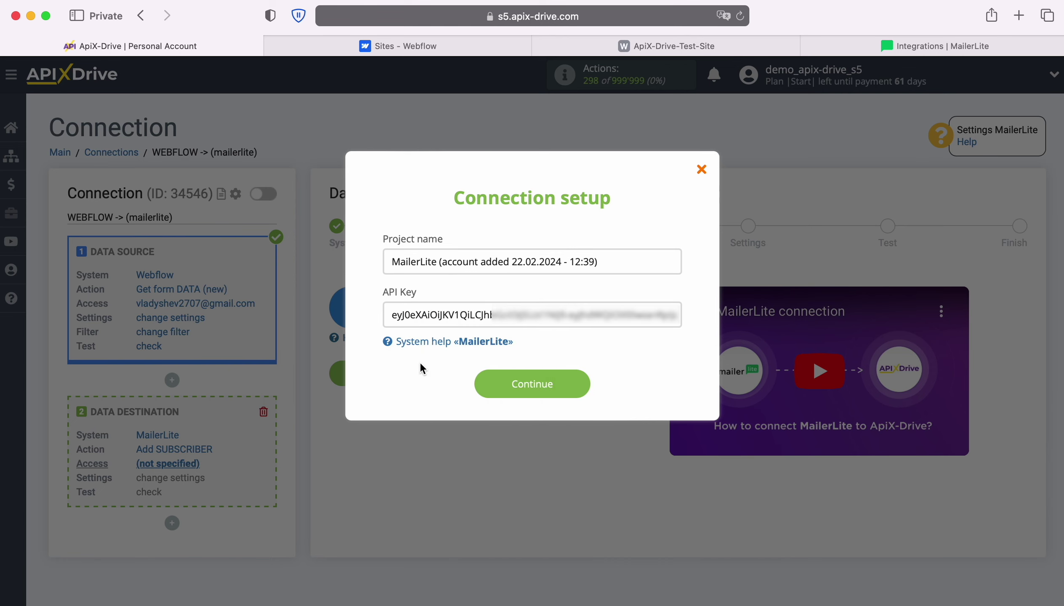
{"action": "left_click", "coordinate": [581, 383]}
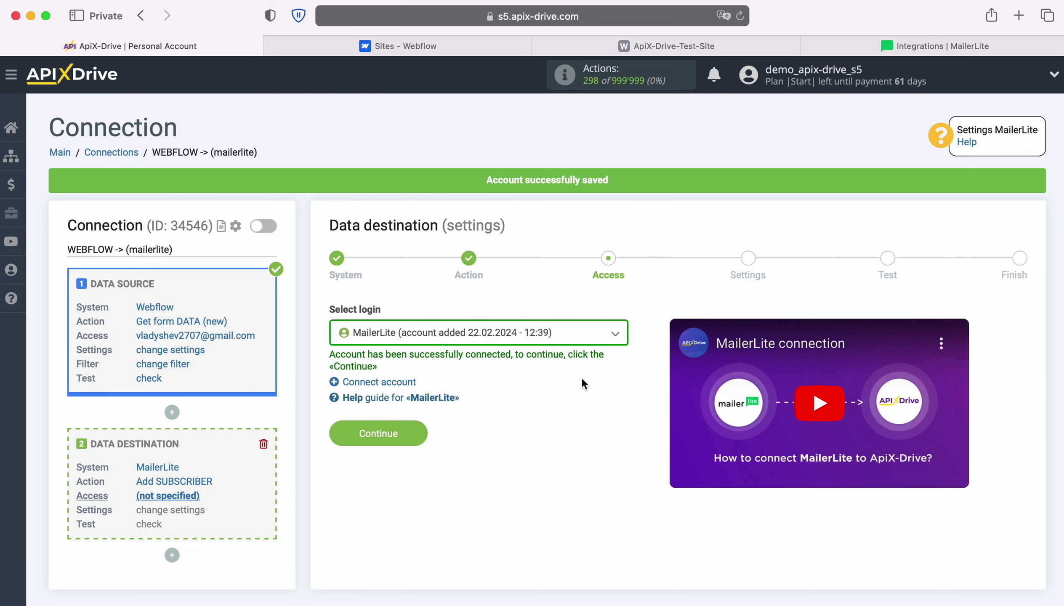
{"action": "left_click", "coordinate": [613, 336]}
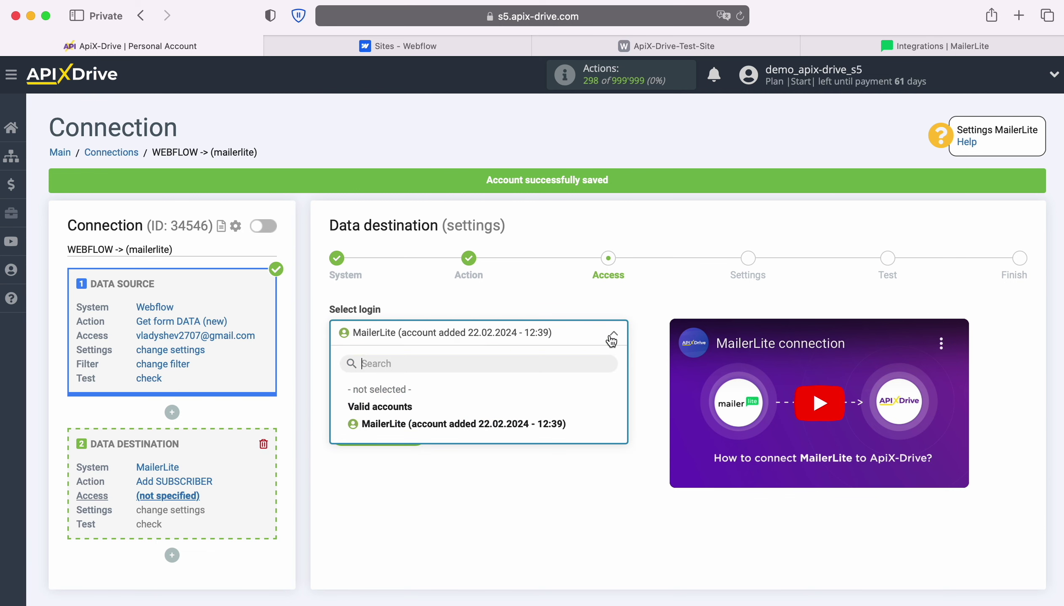
{"action": "left_click", "coordinate": [554, 424]}
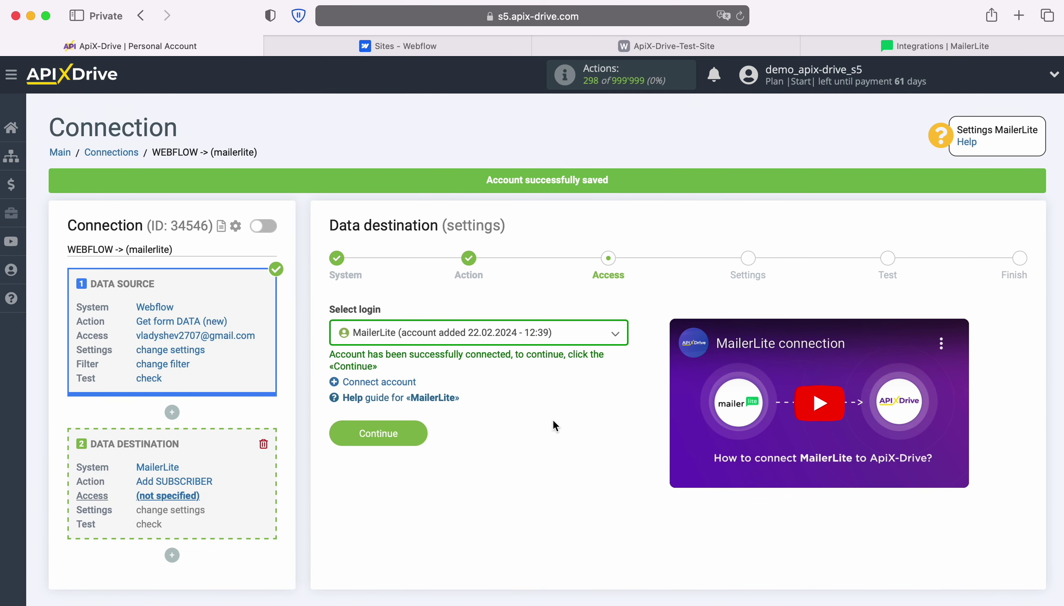
{"action": "left_click", "coordinate": [416, 429]}
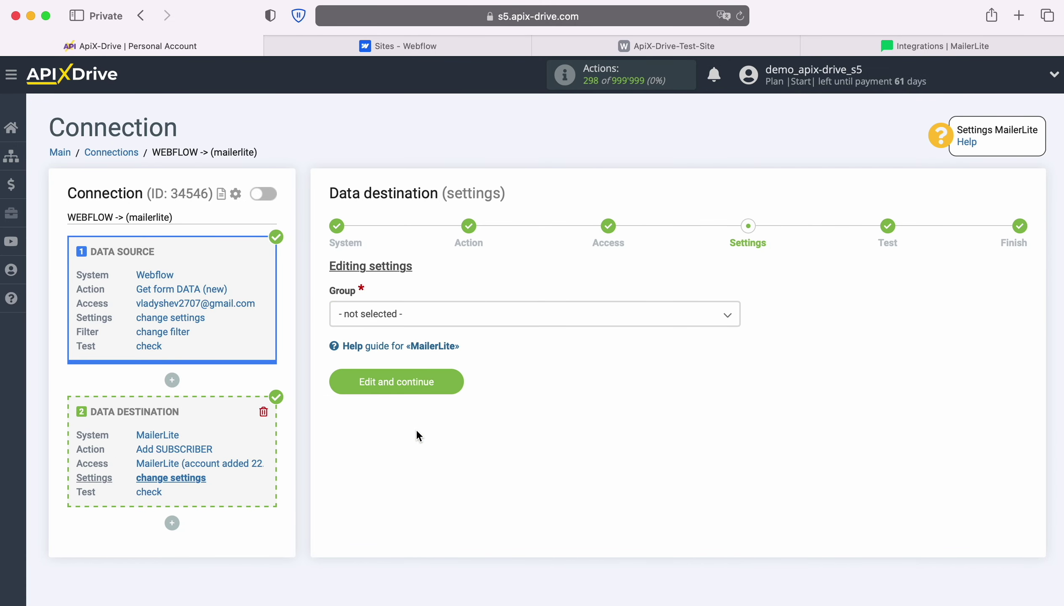
Put subscribers in the New Leads group and map E-mail to the Webflow Email value.
{"action": "left_click", "coordinate": [398, 321]}
{"action": "left_click", "coordinate": [394, 390]}
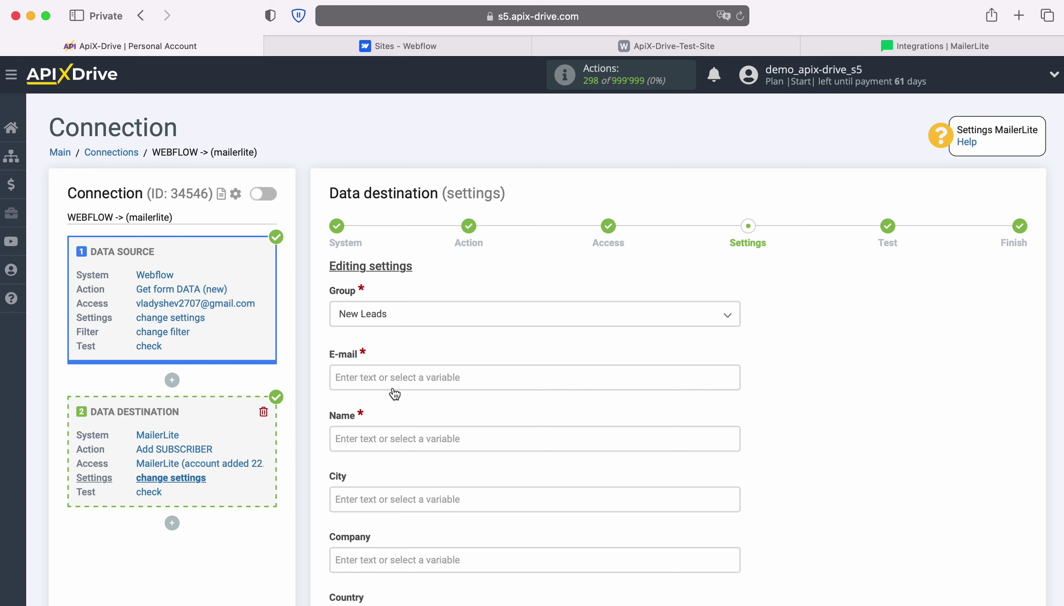
{"action": "left_click", "coordinate": [394, 386]}
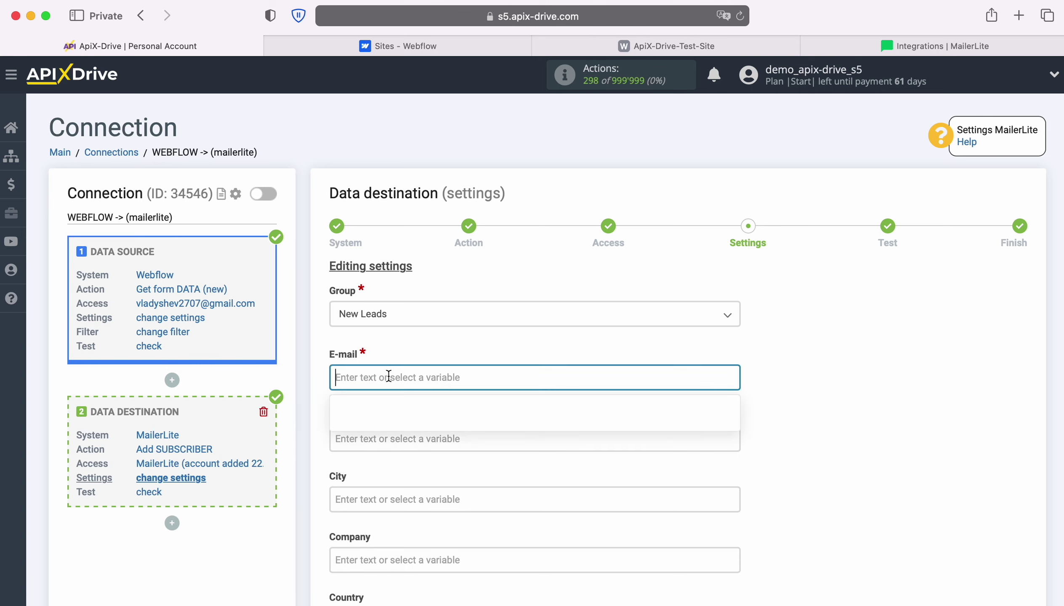
{"action": "scroll", "coordinate": [391, 380], "scroll_direction": "down", "scroll_amount": 5}
{"action": "scroll", "coordinate": [633, 374], "scroll_direction": "down", "scroll_amount": 3}
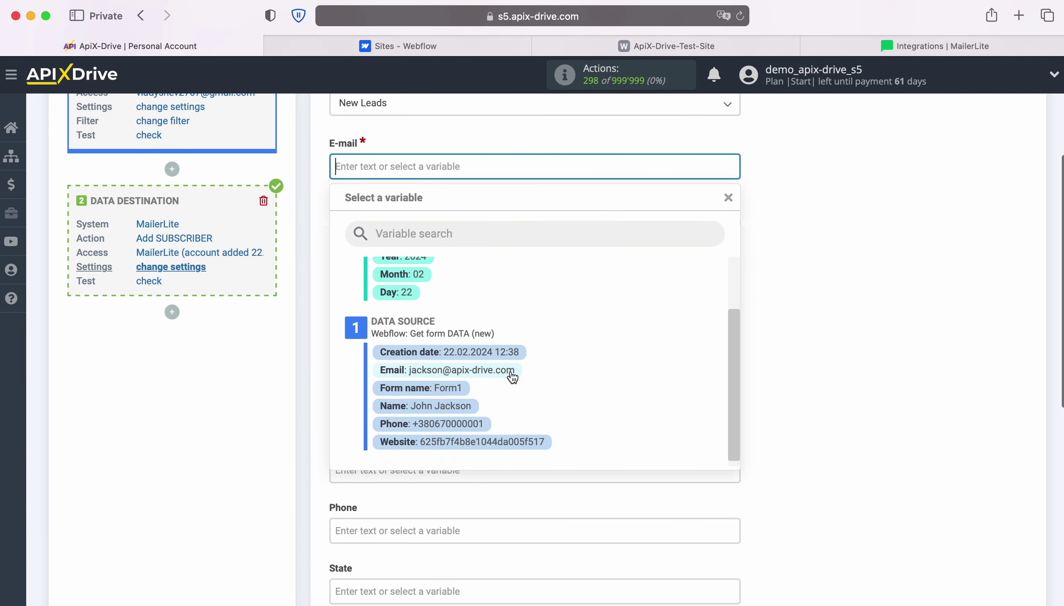
{"action": "left_click", "coordinate": [459, 373]}
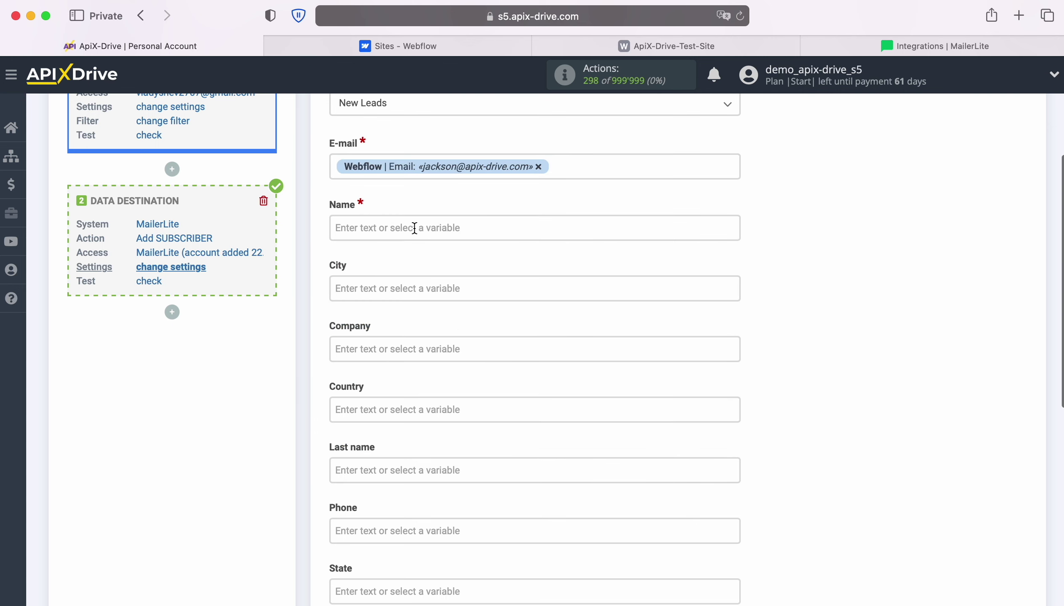
Map Name and Phone to the Webflow Name and Phone values and save the mapping.
{"action": "left_click", "coordinate": [414, 228]}
{"action": "scroll", "coordinate": [665, 365], "scroll_direction": "down", "scroll_amount": 2}
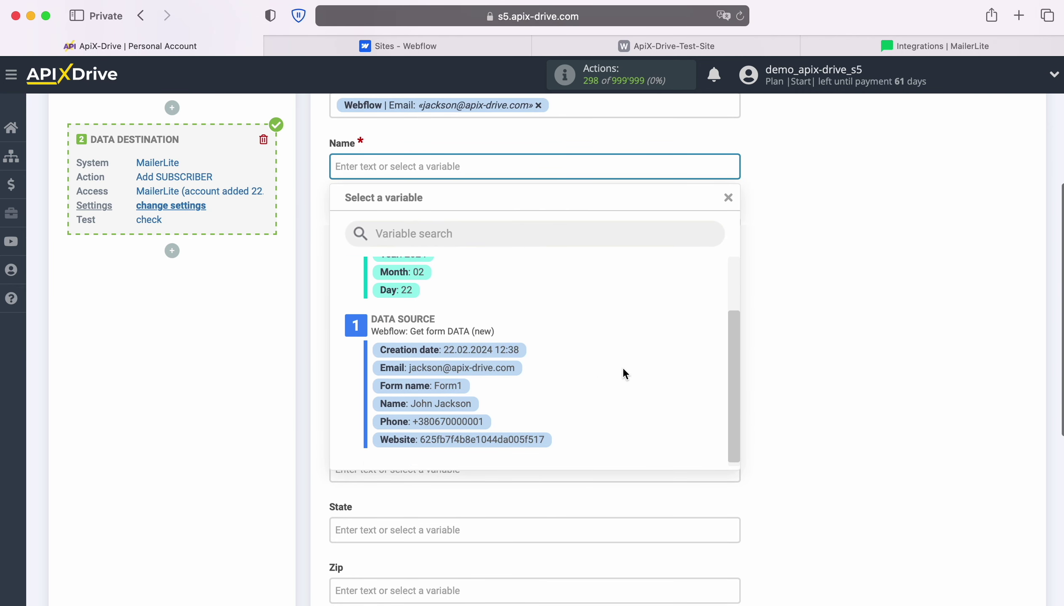
{"action": "left_click", "coordinate": [433, 407]}
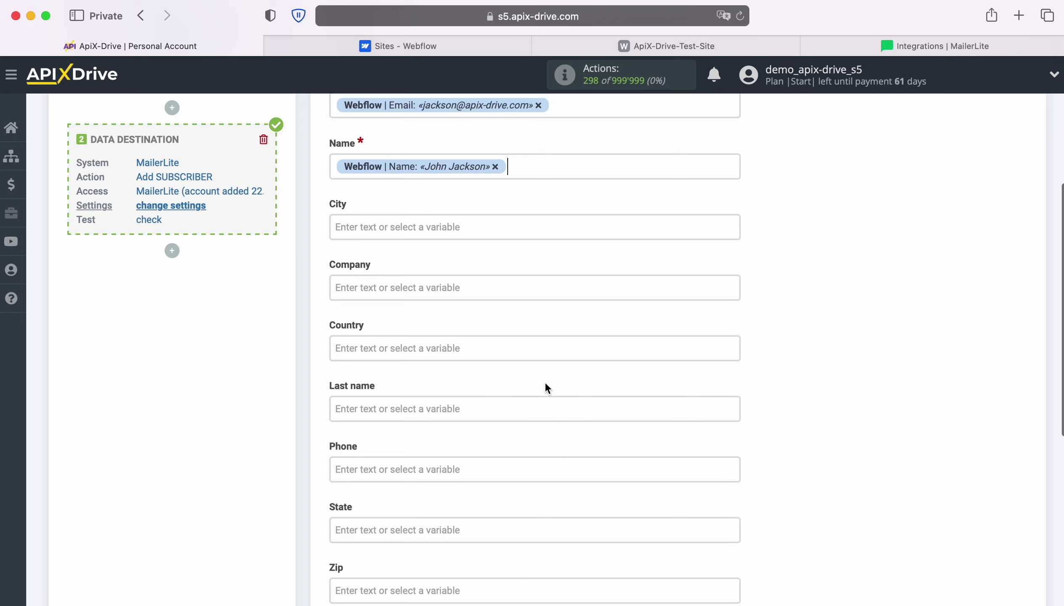
{"action": "scroll", "coordinate": [544, 382], "scroll_direction": "down", "scroll_amount": 3}
{"action": "left_click", "coordinate": [469, 367]}
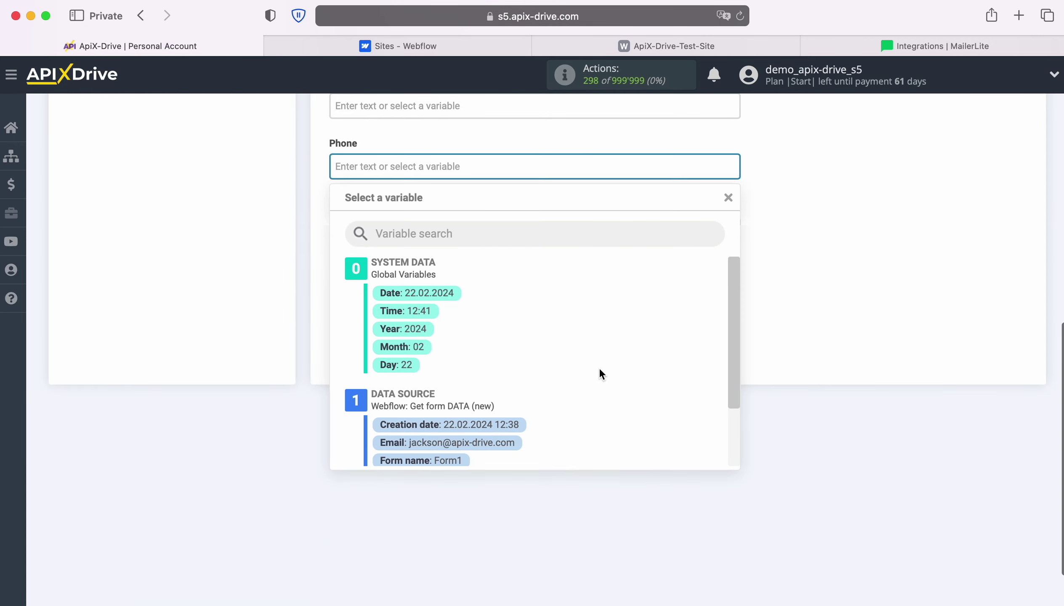
{"action": "scroll", "coordinate": [613, 374], "scroll_direction": "down", "scroll_amount": 3}
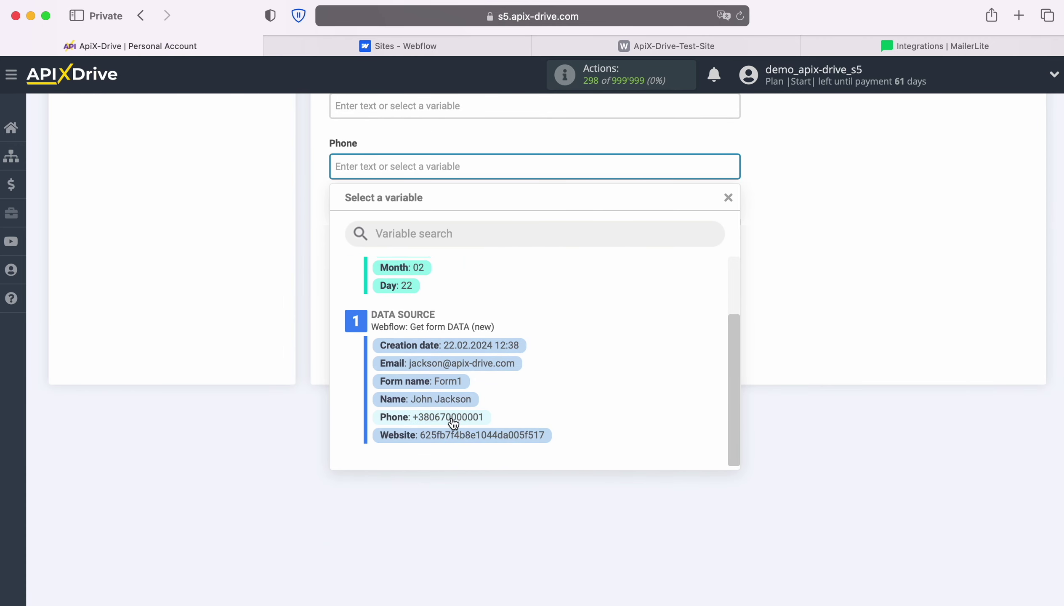
{"action": "left_click", "coordinate": [453, 418]}
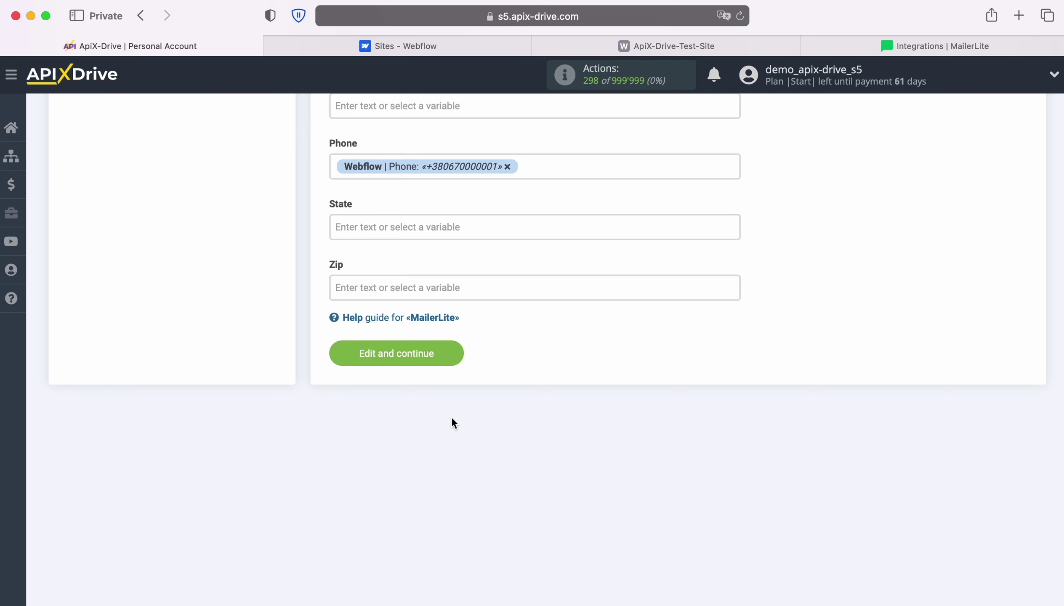
{"action": "left_click", "coordinate": [453, 352]}
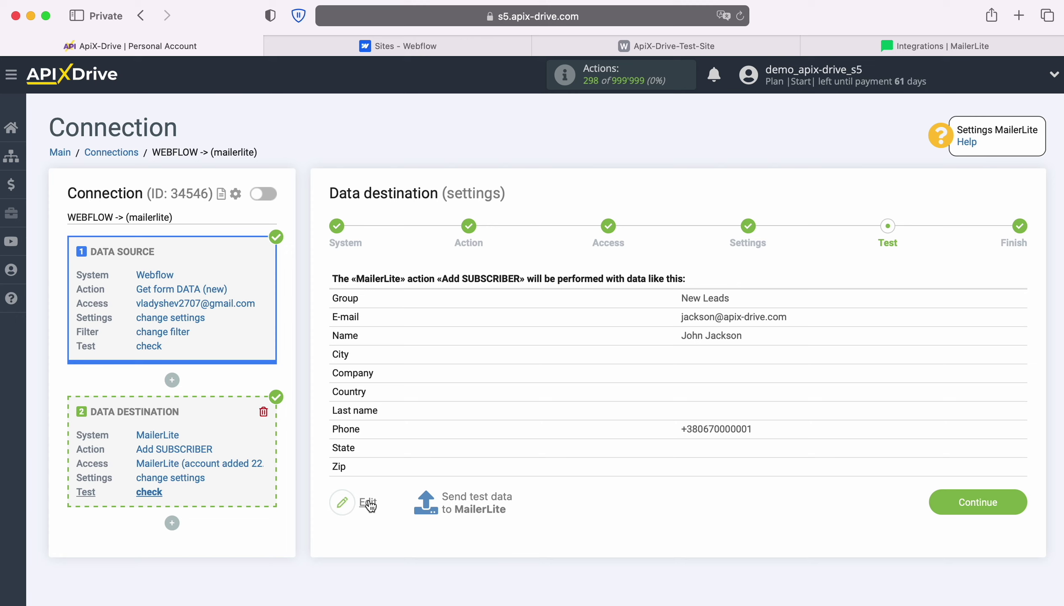
Send the test subscriber to MailerLite so the «Add SUBSCRIBER» task completes, then view MailerLite.
{"action": "left_click", "coordinate": [476, 496]}
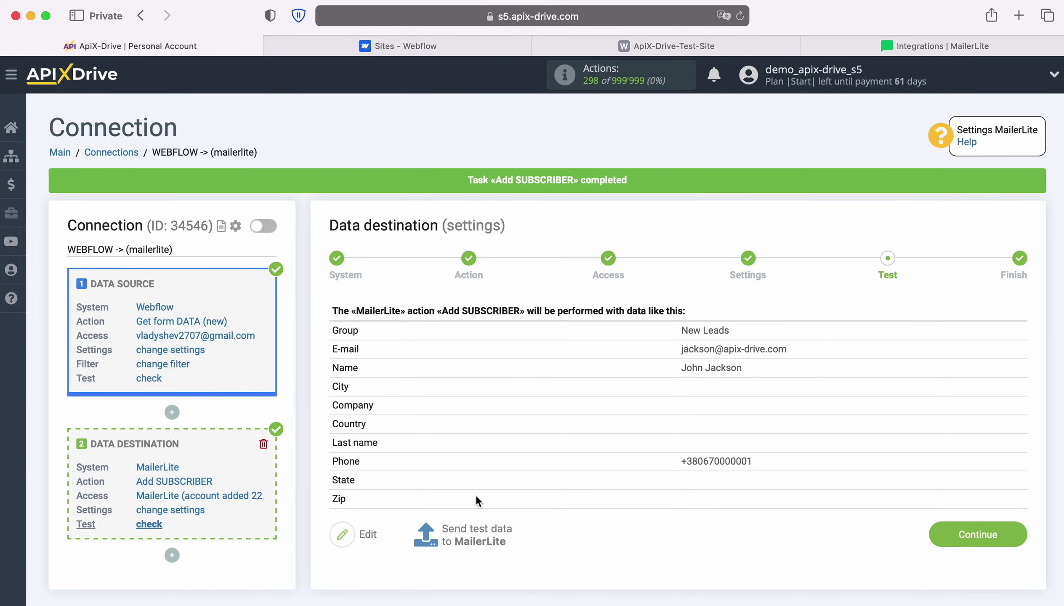
{"action": "left_click", "coordinate": [891, 47]}
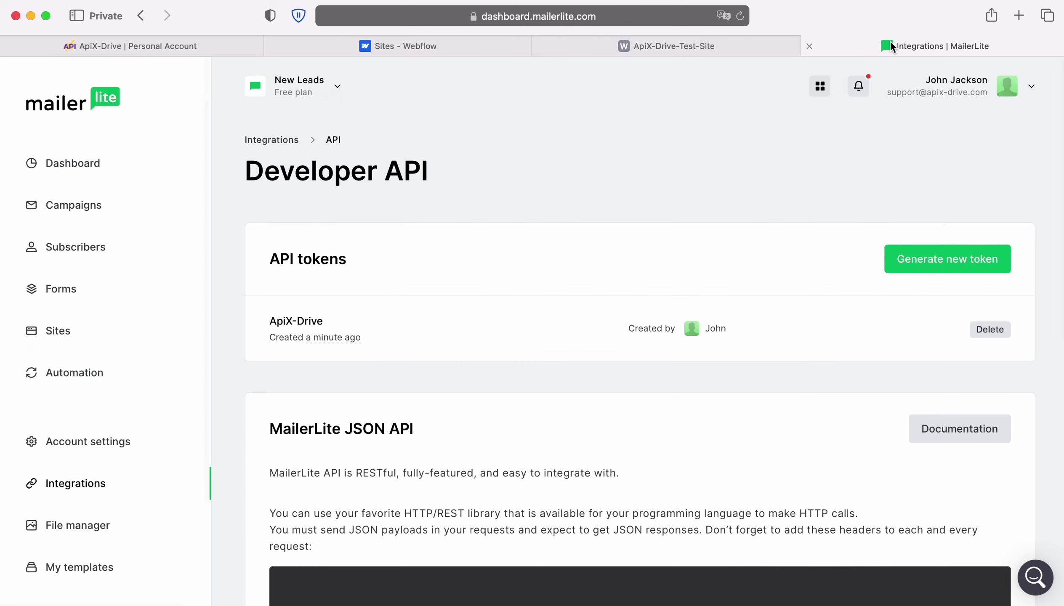
Verify the test subscriber appears in the New Leads group with email, name and phone filled.
{"action": "left_click", "coordinate": [57, 248]}
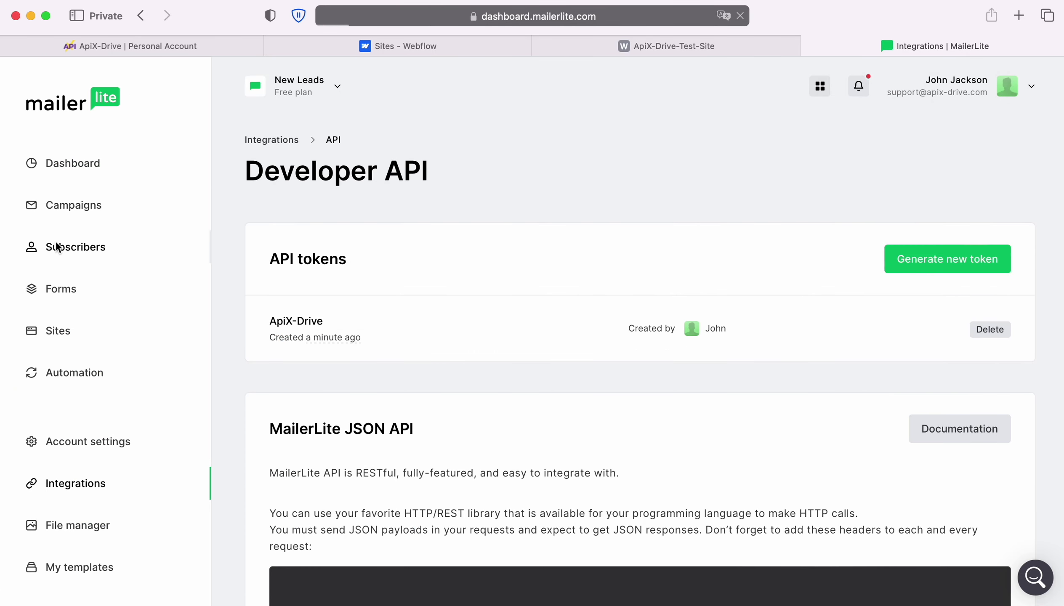
{"action": "left_click", "coordinate": [450, 197]}
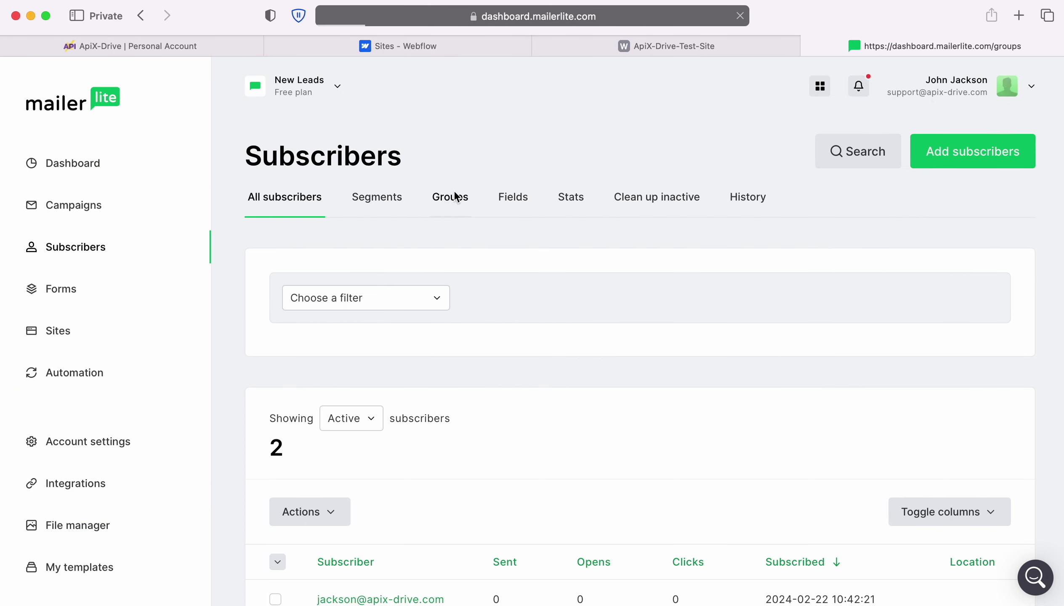
{"action": "left_click", "coordinate": [349, 383]}
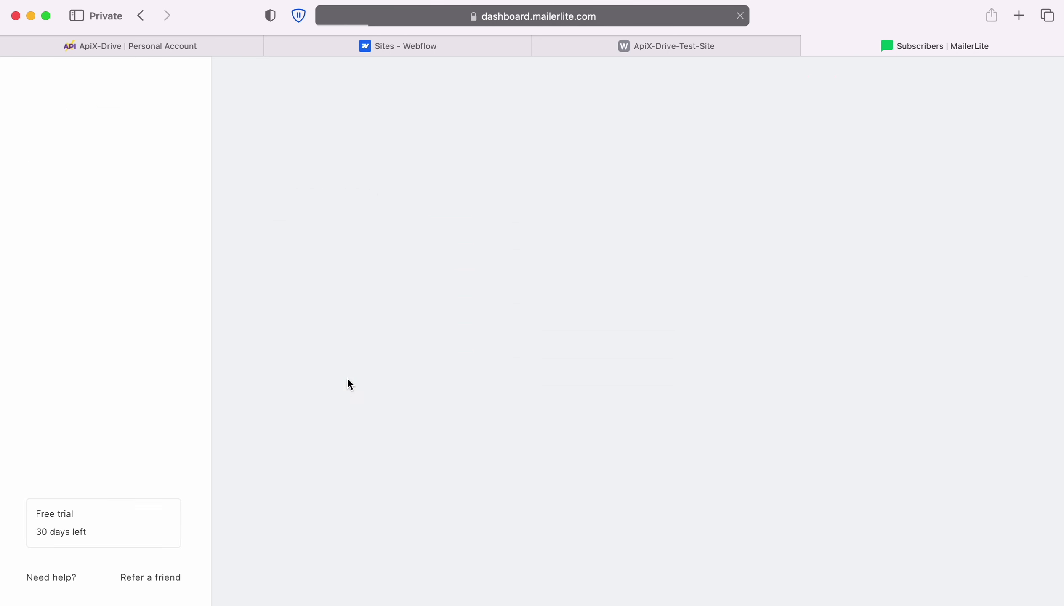
{"action": "scroll", "coordinate": [603, 388], "scroll_direction": "down", "scroll_amount": 7}
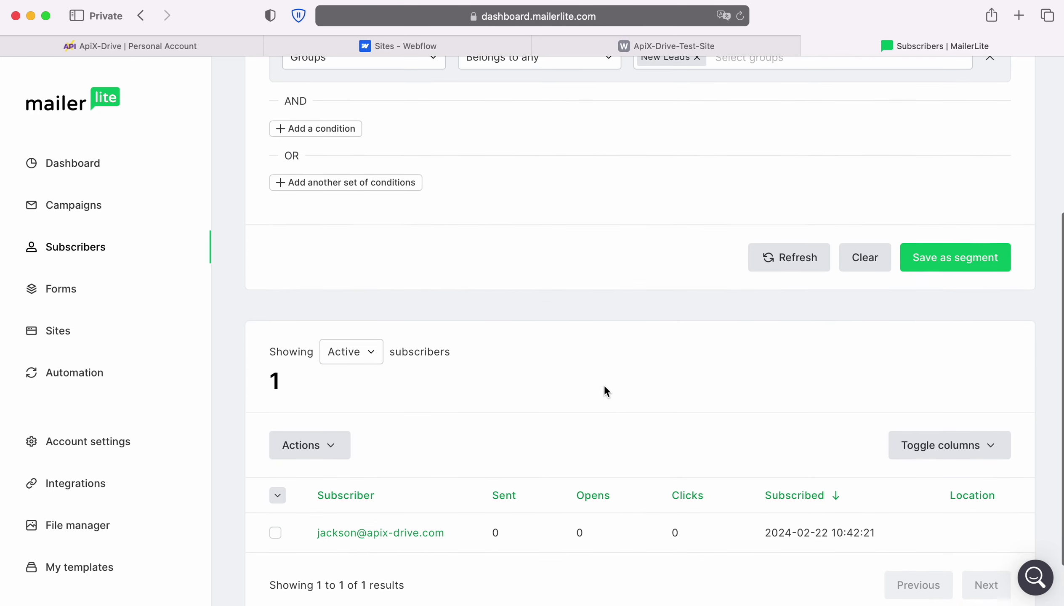
{"action": "left_click", "coordinate": [389, 464]}
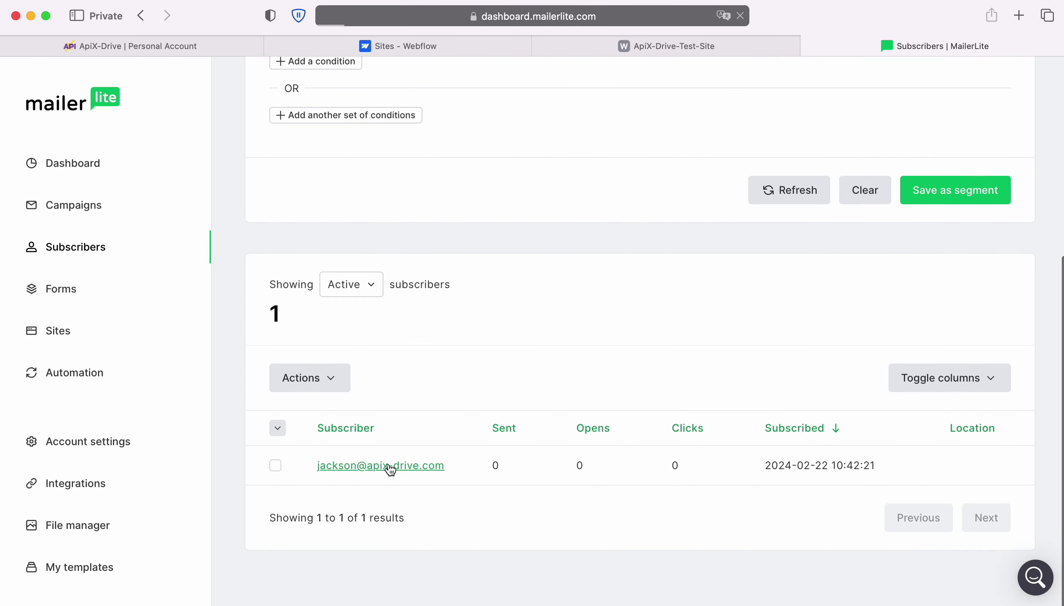
{"action": "scroll", "coordinate": [395, 463], "scroll_direction": "down", "scroll_amount": 7}
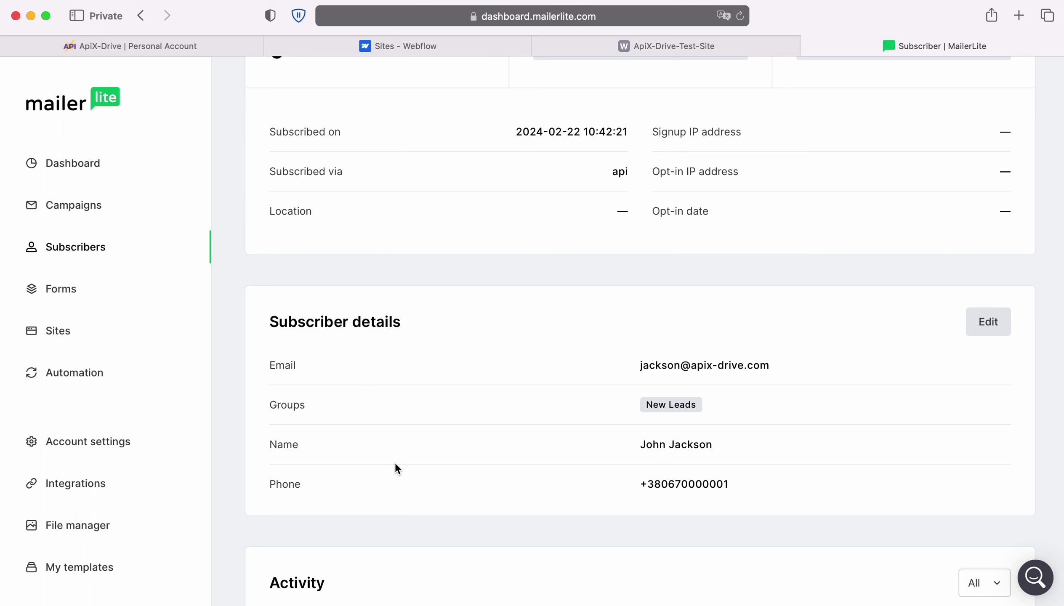
{"action": "left_click", "coordinate": [219, 47]}
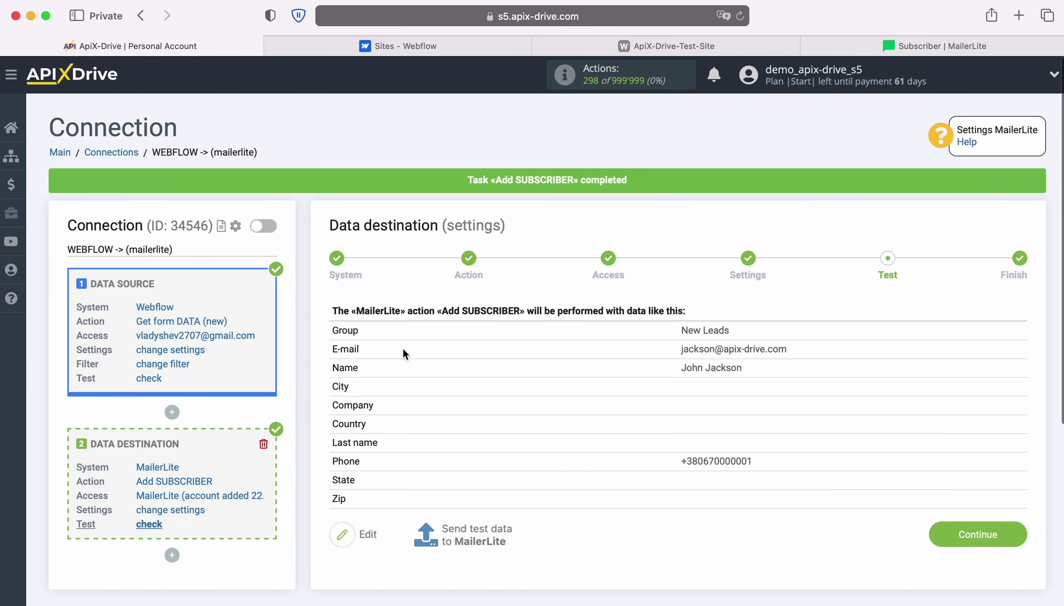
Finish the destination setup and enable auto-update for the connection with a 5-minute update interval.
{"action": "left_click", "coordinate": [1020, 536]}
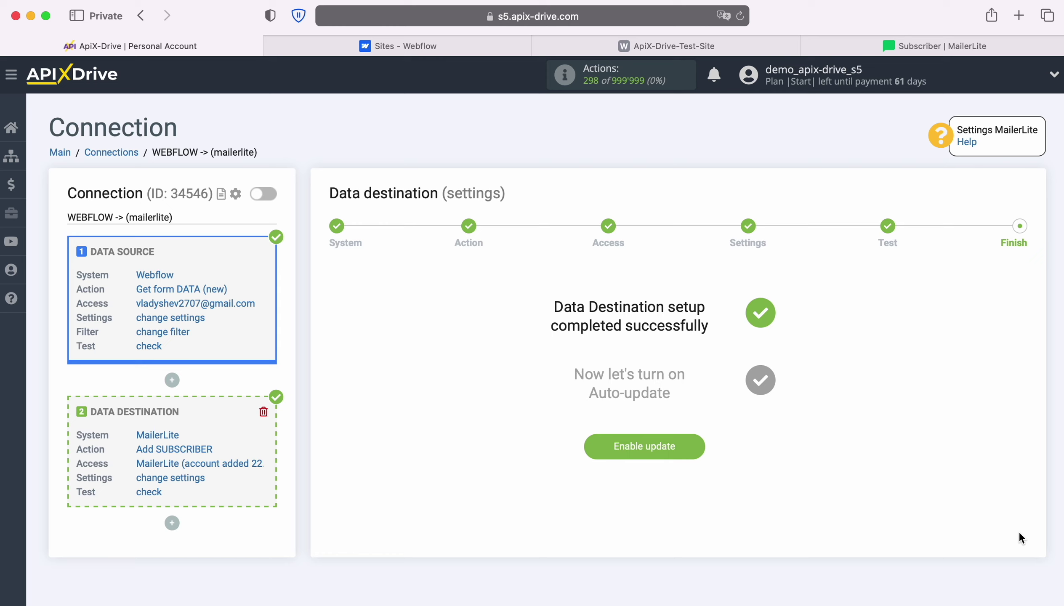
{"action": "left_click", "coordinate": [696, 443]}
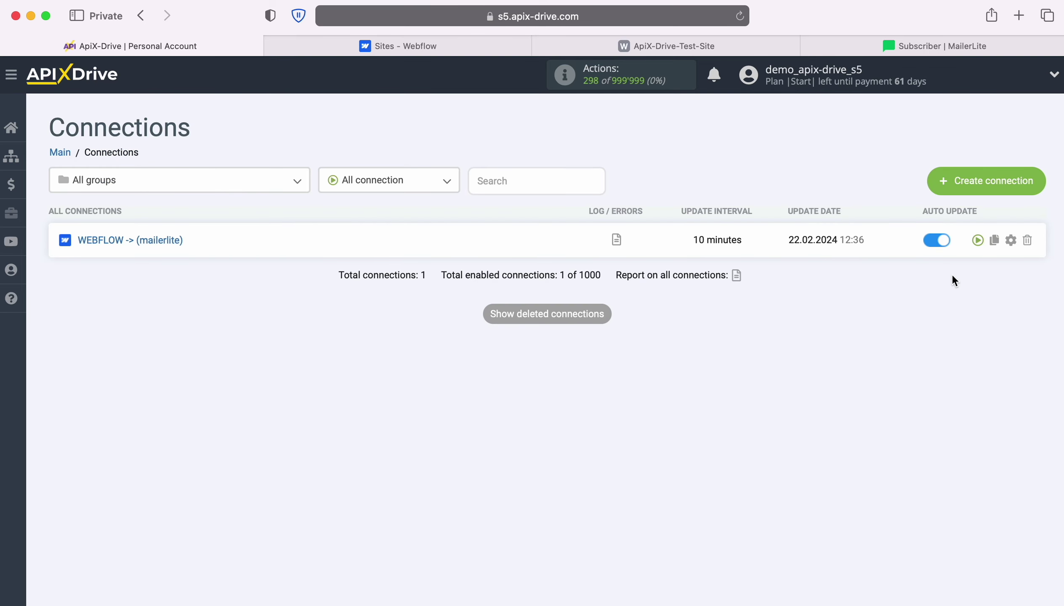
{"action": "left_click", "coordinate": [1011, 240]}
{"action": "left_click", "coordinate": [540, 342]}
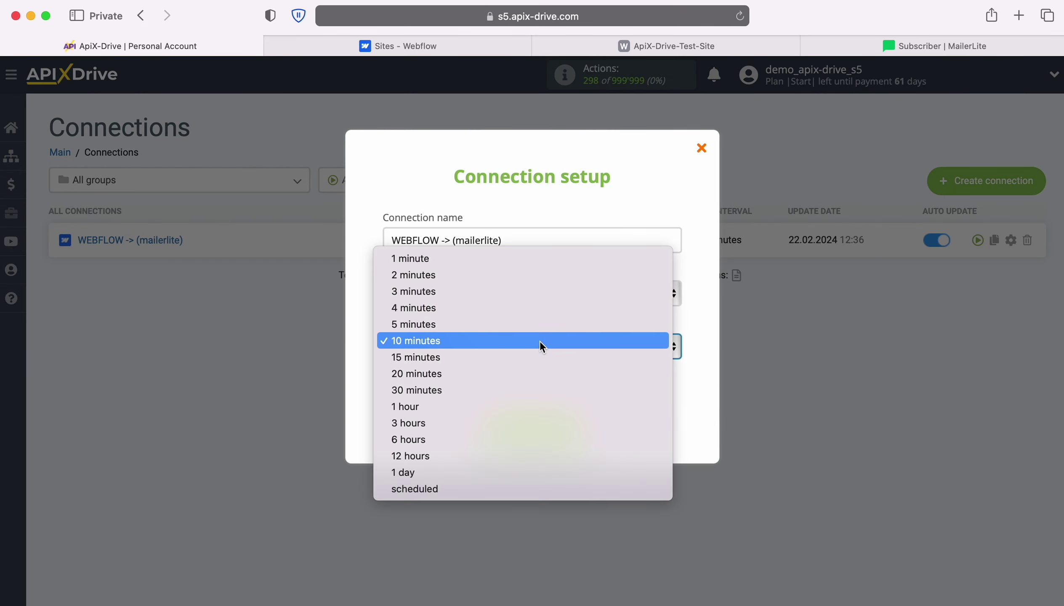
{"action": "left_click", "coordinate": [520, 324]}
{"action": "left_click", "coordinate": [578, 426]}
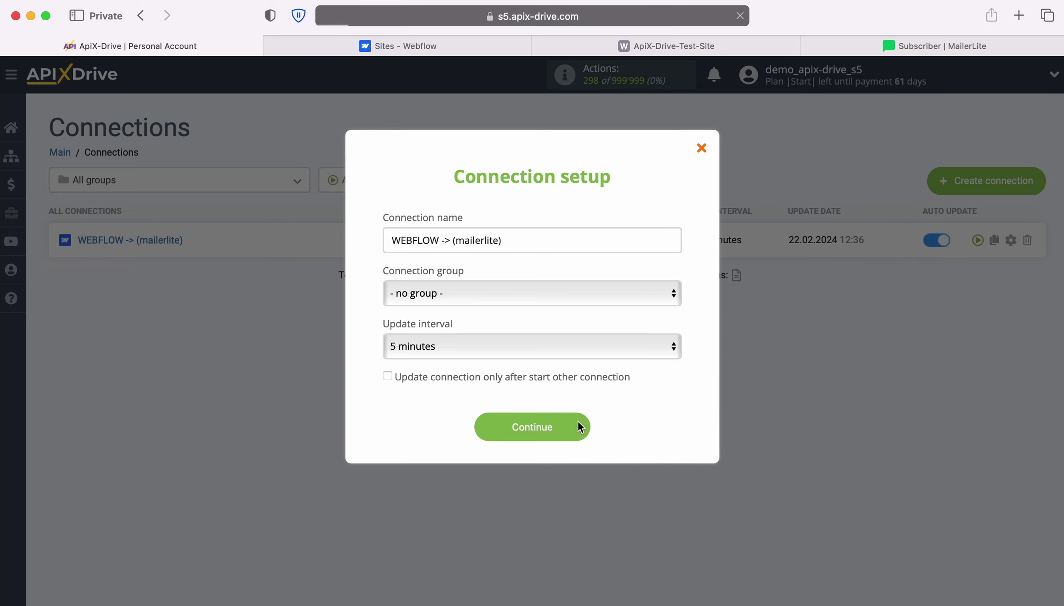